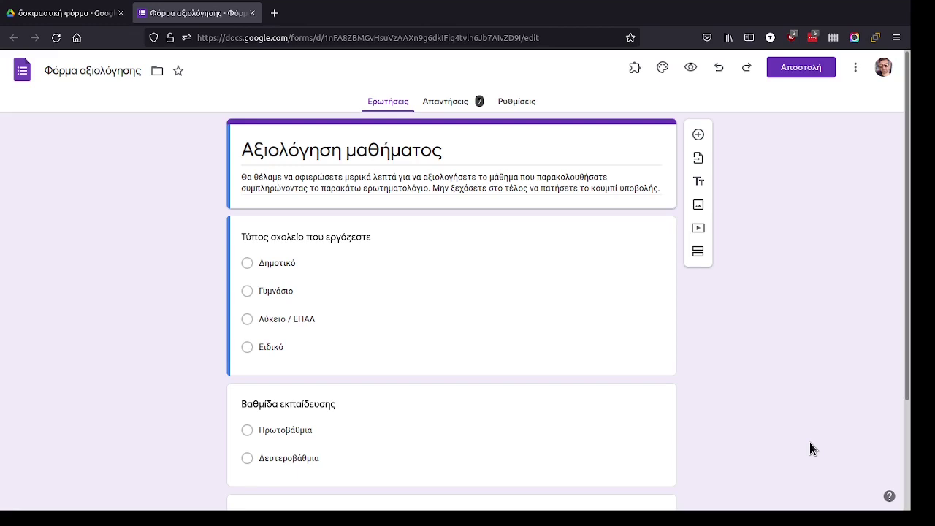
- Review the questions of the form "Φόρμα αξιολόγησης", its response summary charts and the linked response spreadsheet
{"action": "scroll", "coordinate": [318, 262], "scroll_direction": "down", "scroll_amount": 2}
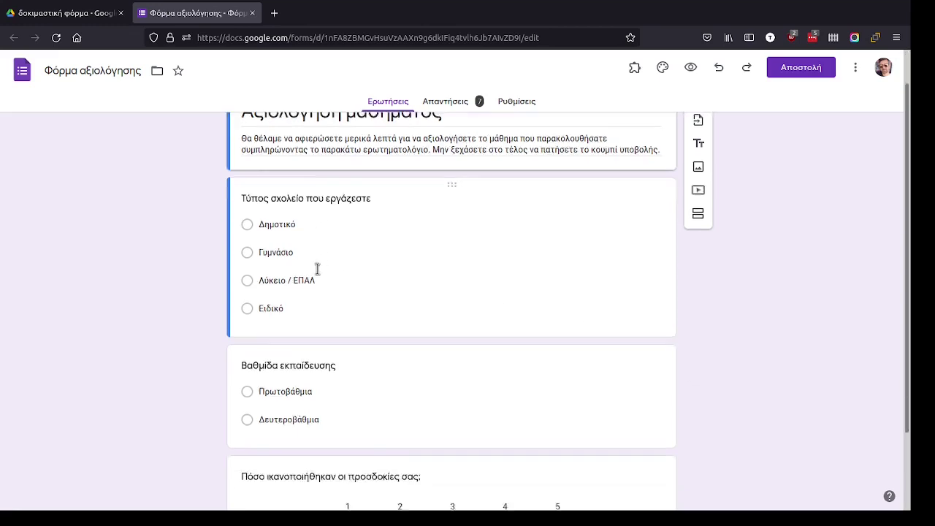
{"action": "scroll", "coordinate": [337, 246], "scroll_direction": "up", "scroll_amount": 2}
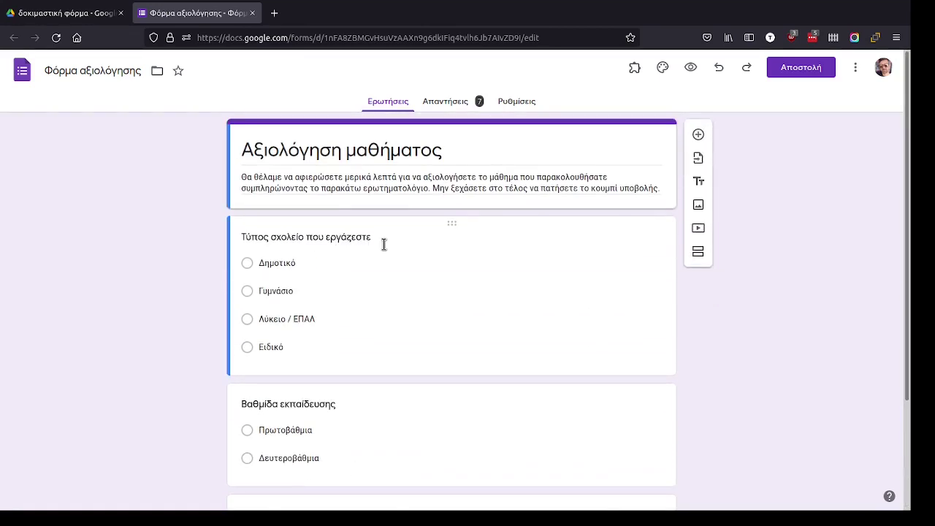
{"action": "left_click", "coordinate": [448, 106]}
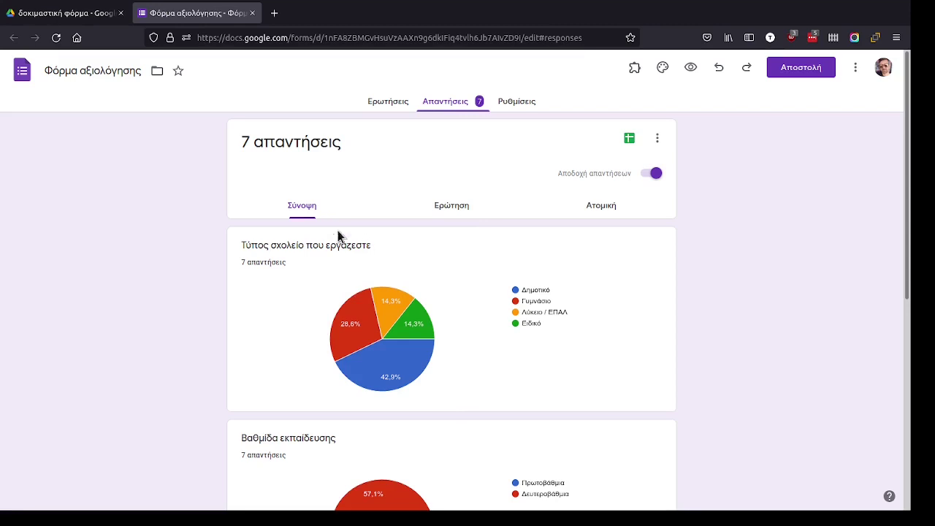
{"action": "scroll", "coordinate": [338, 236], "scroll_direction": "down", "scroll_amount": 4}
{"action": "scroll", "coordinate": [382, 299], "scroll_direction": "up", "scroll_amount": 4}
{"action": "left_click", "coordinate": [629, 138]}
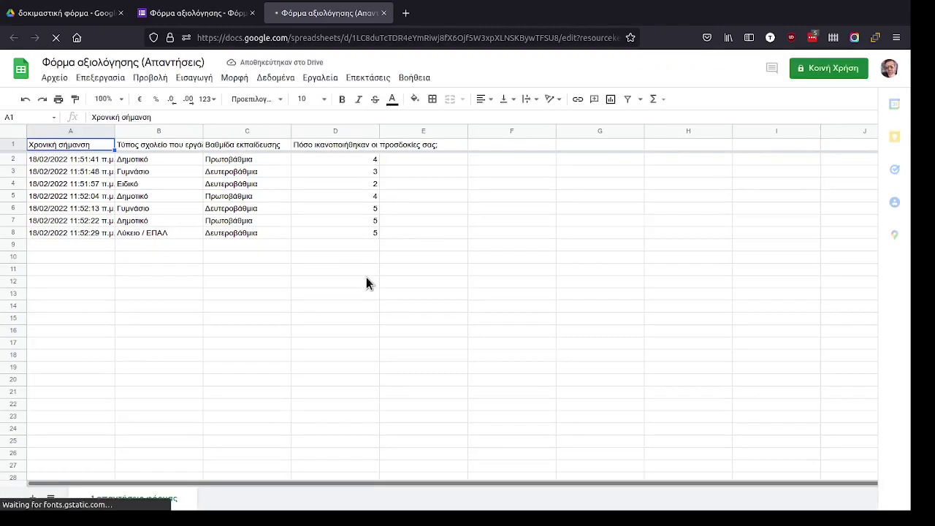
{"action": "left_click", "coordinate": [384, 14]}
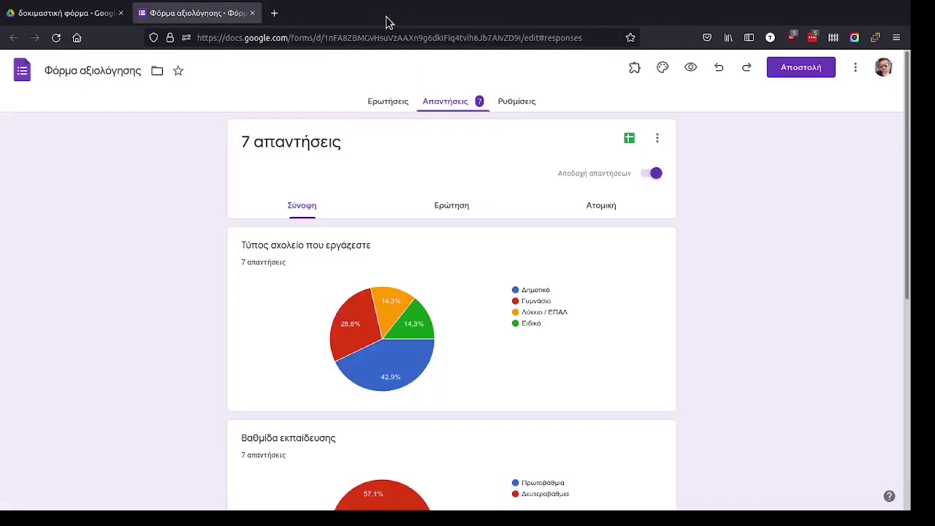
- Create a new blank Google Form in the Drive folder "δοκιμαστική φόρμα" and show it full screen
{"action": "left_click", "coordinate": [64, 13]}
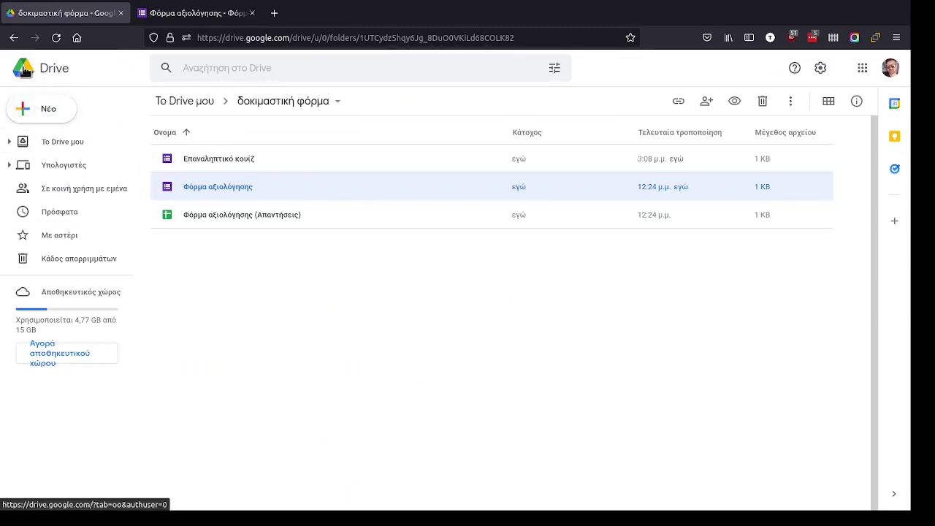
{"action": "left_click", "coordinate": [50, 111]}
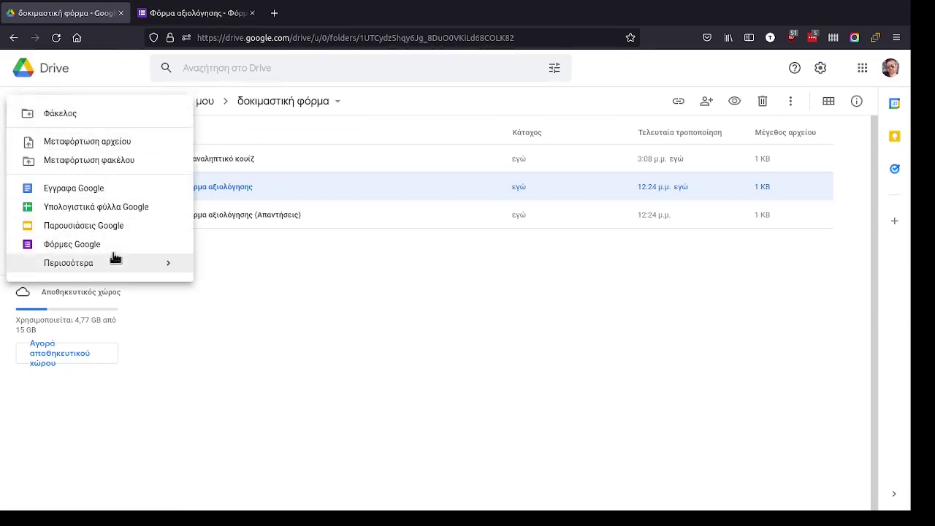
{"action": "left_click", "coordinate": [76, 246]}
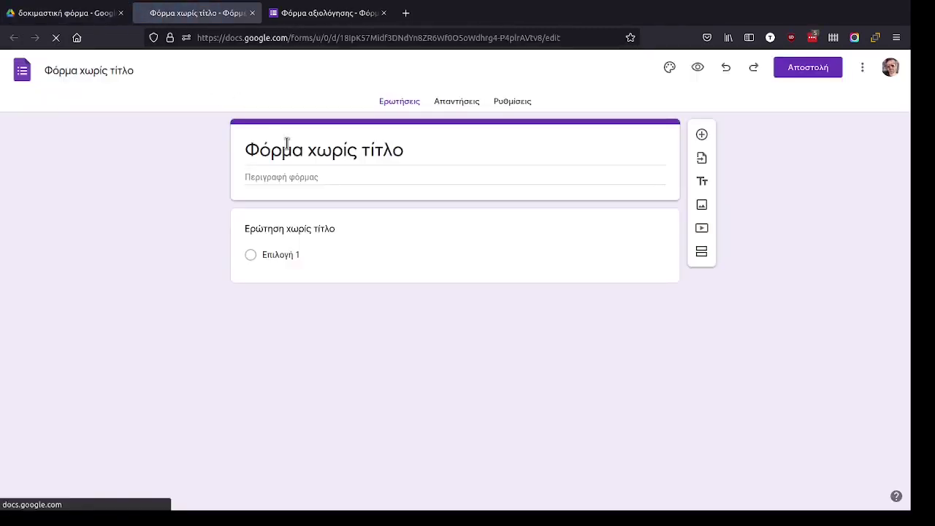
{"action": "key", "text": "F11"}
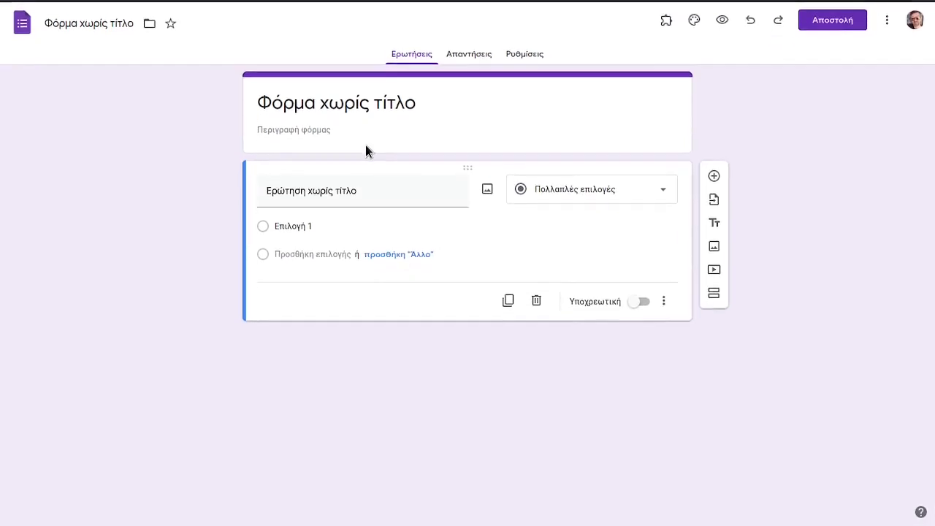
- Replace the new form's title with "Ερωτηματολόγιο φόρμα"
{"action": "left_click", "coordinate": [303, 100]}
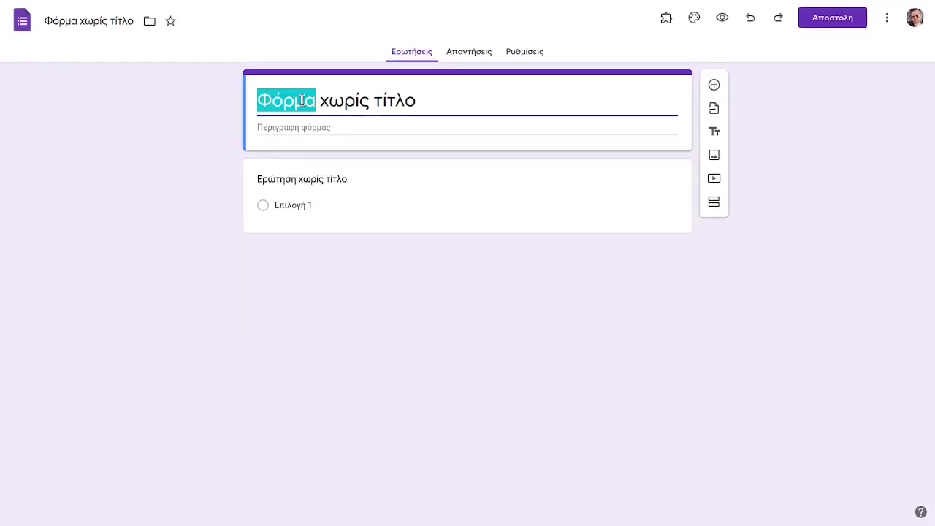
{"action": "triple_click", "coordinate": [303, 100]}
{"action": "type", "text": "Ερω"}
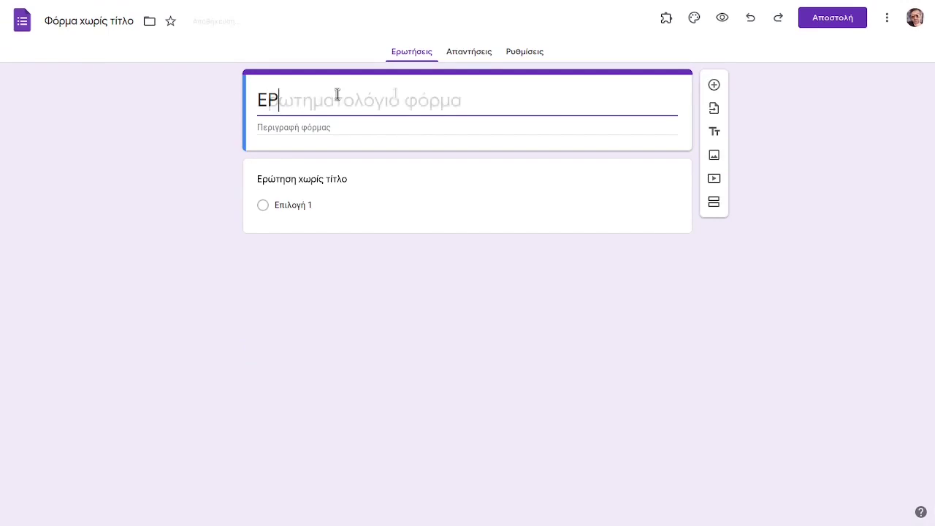
{"action": "left_click", "coordinate": [433, 122]}
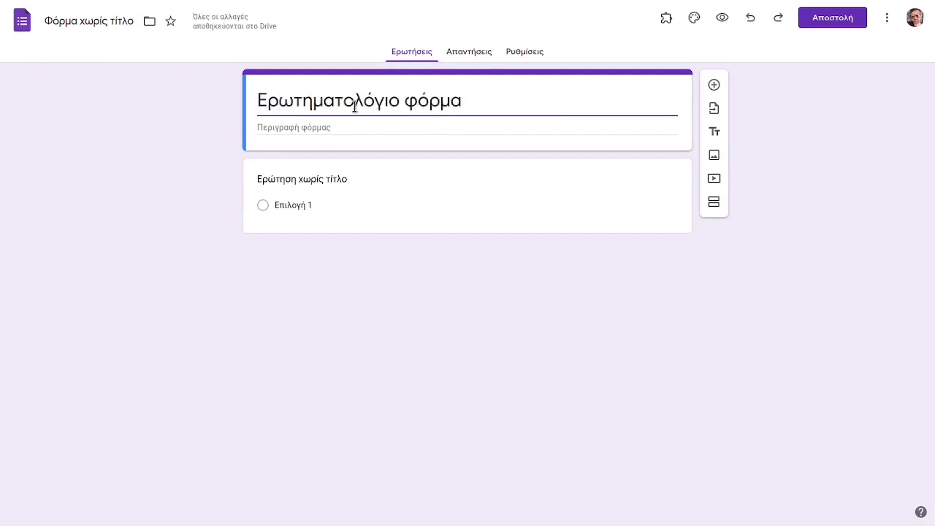
- Name the form file "Ερωτηματολόγιο φόρμα" to match its title, check it in the Drive folder and return to the form
{"action": "left_click", "coordinate": [89, 21]}
{"action": "left_click", "coordinate": [89, 21]}
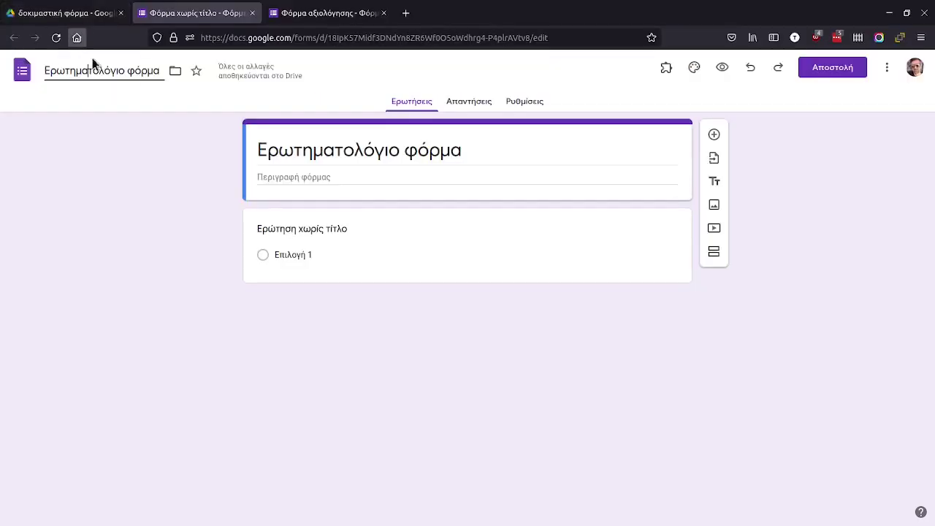
{"action": "left_click", "coordinate": [112, 15]}
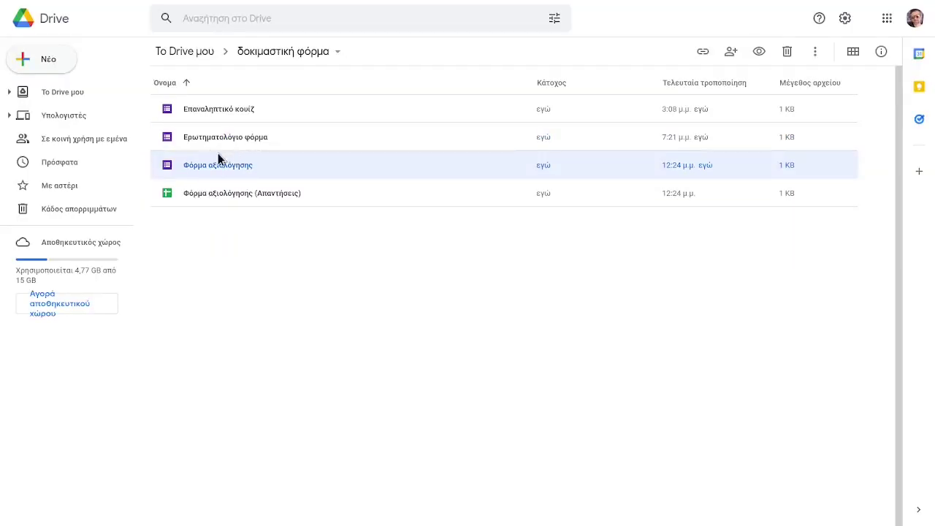
{"action": "left_click", "coordinate": [164, 12]}
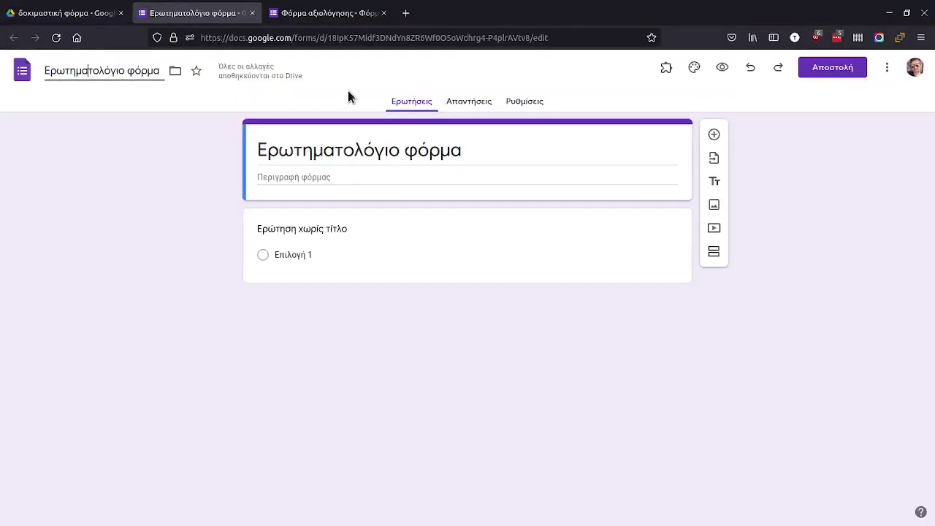
- Enter the form description "Συμπληρώστε τα παρακάτω πεδία"
{"action": "left_click", "coordinate": [332, 128]}
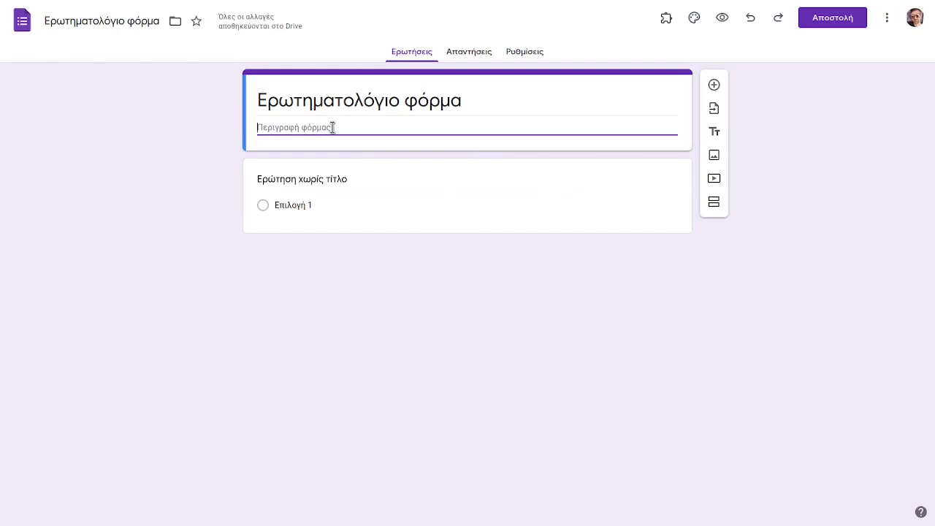
{"action": "type", "text": "Συμπληρώστε τα π"}
{"action": "type", "text": "αρακάτω πεδία"}
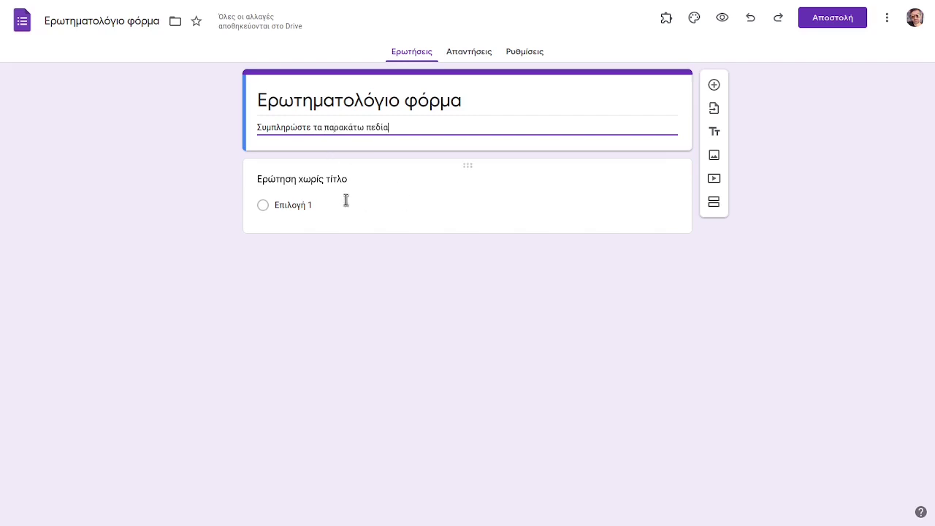
- Title the first question "Ονοματεπώνυμο" and set its answer type to "Σύντομη απάντηση"
{"action": "left_click", "coordinate": [311, 179]}
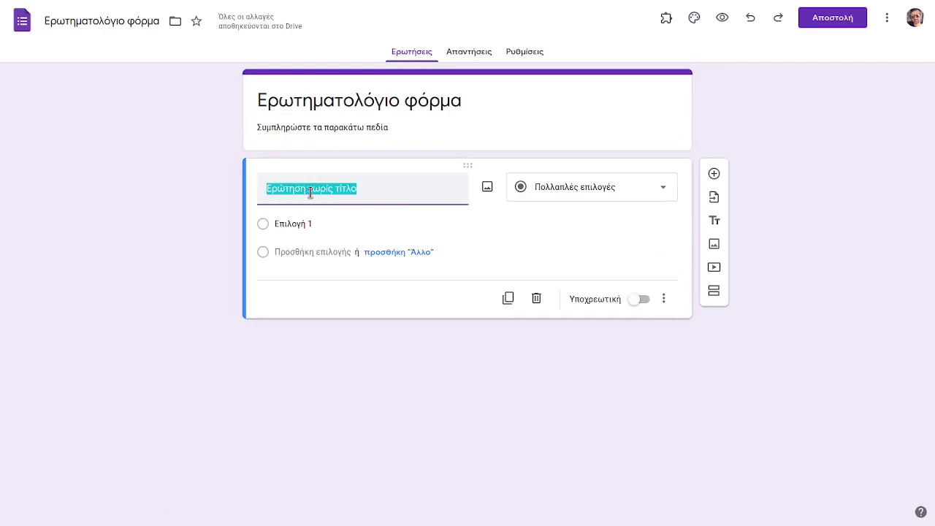
{"action": "type", "text": "Ο"}
{"action": "key", "text": "BackSpace"}
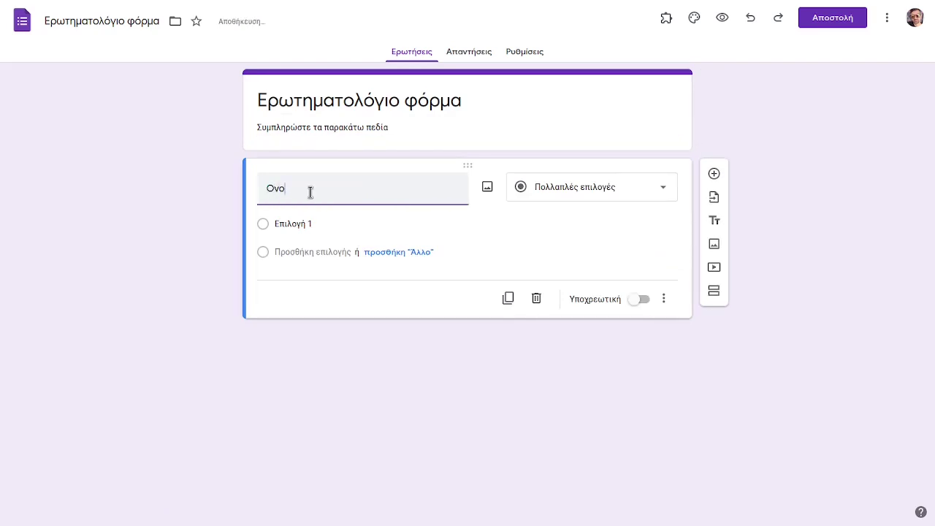
{"action": "type", "text": "νοματεπώνυμο"}
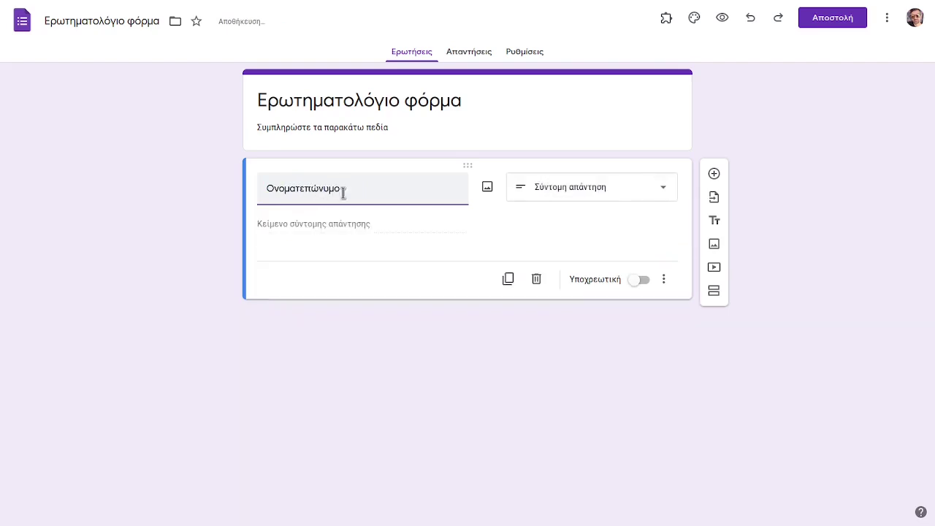
{"action": "left_click", "coordinate": [585, 195]}
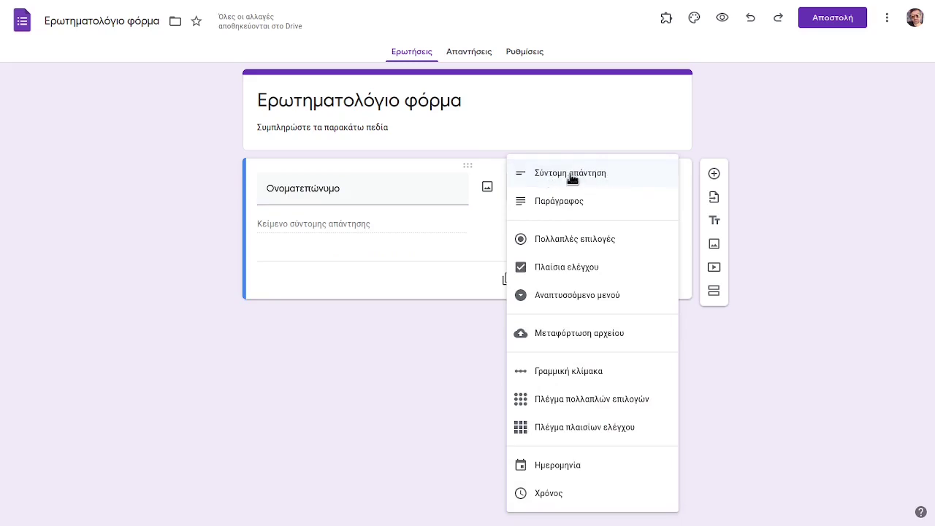
{"action": "left_click", "coordinate": [574, 177]}
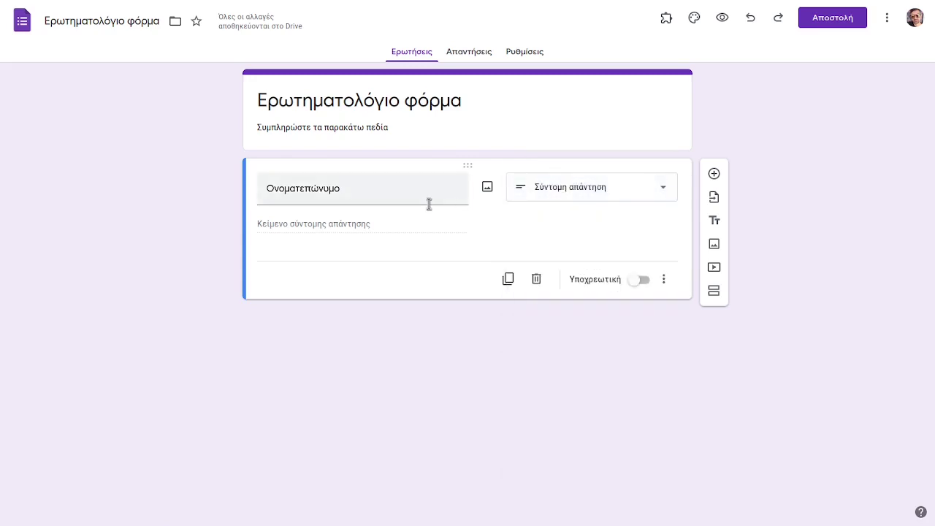
{"action": "left_click", "coordinate": [532, 194]}
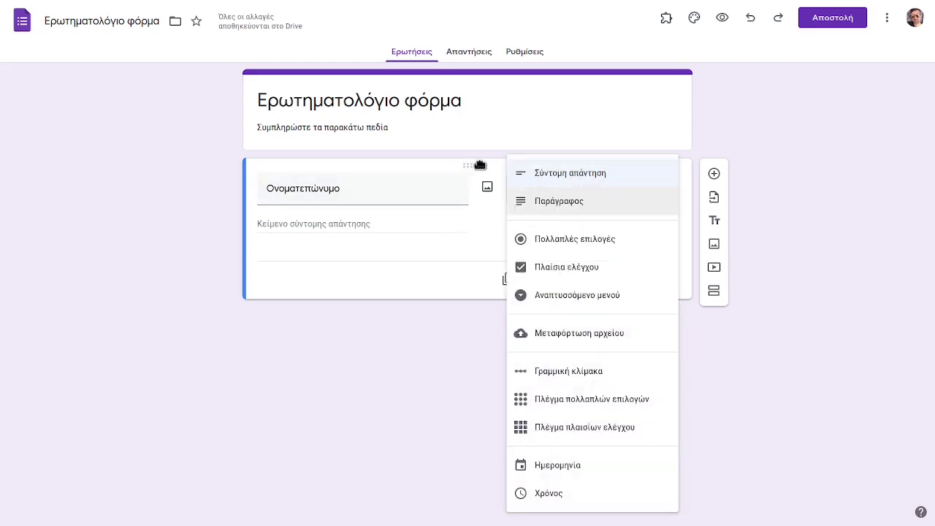
{"action": "left_click", "coordinate": [449, 291]}
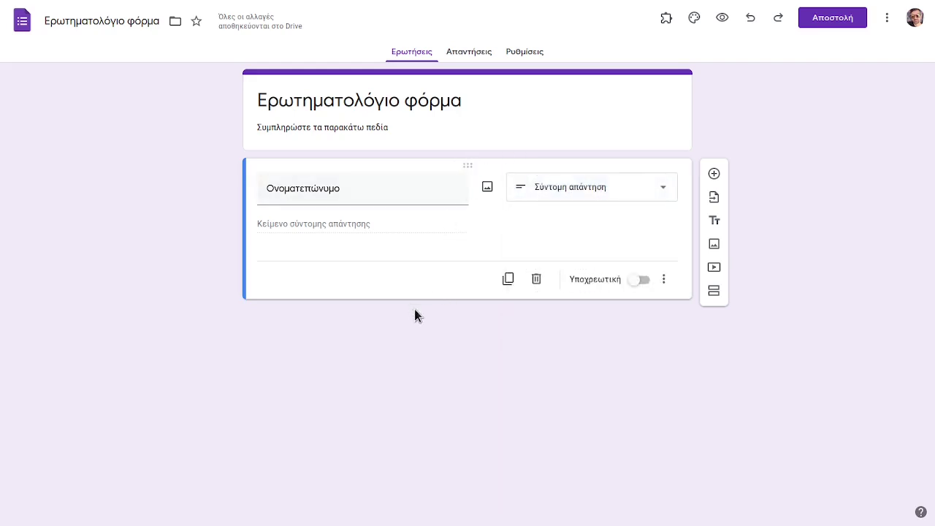
- Add a second question titled "Επιλέξτε τύπο σχολείου"
{"action": "left_click", "coordinate": [714, 175]}
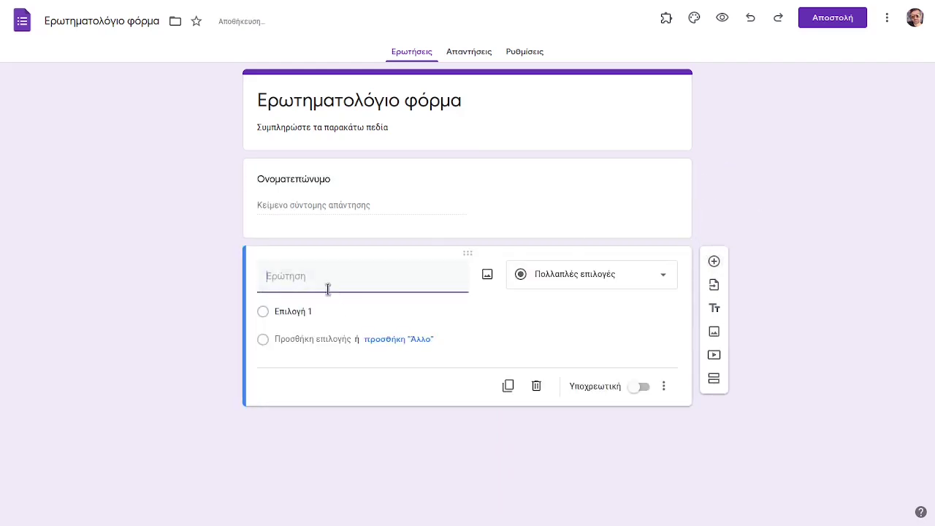
{"action": "type", "text": "S"}
{"action": "key", "text": "BackSpace"}
{"action": "type", "text": "Επιλέξτε τύπο σχολείου"}
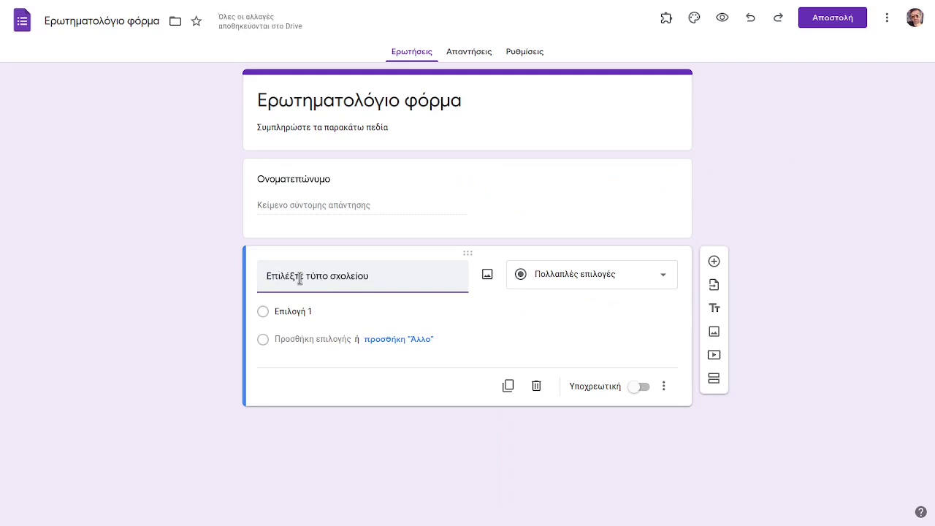
- Enter the answer options "Δημοτικό", "Νηπιαγωγείο", "Γυμνάσιο" and "ΕΠΑΛ - Λύκειο" for the school type question
{"action": "left_click", "coordinate": [304, 311]}
{"action": "type", "text": "Δη"}
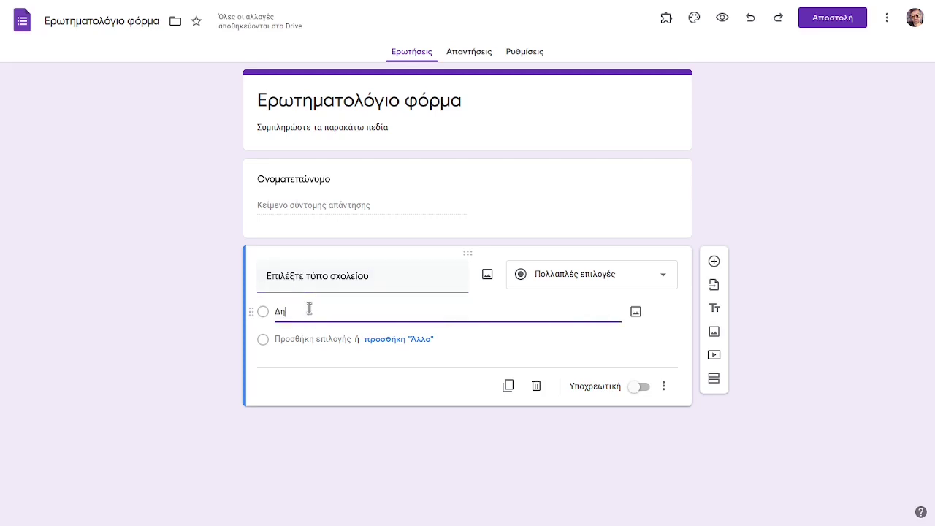
{"action": "type", "text": "μο"}
{"action": "type", "text": "τικό Νηπιαγωγείο Γυμνάσιο ΕΠΑΛ - Λύκειο"}
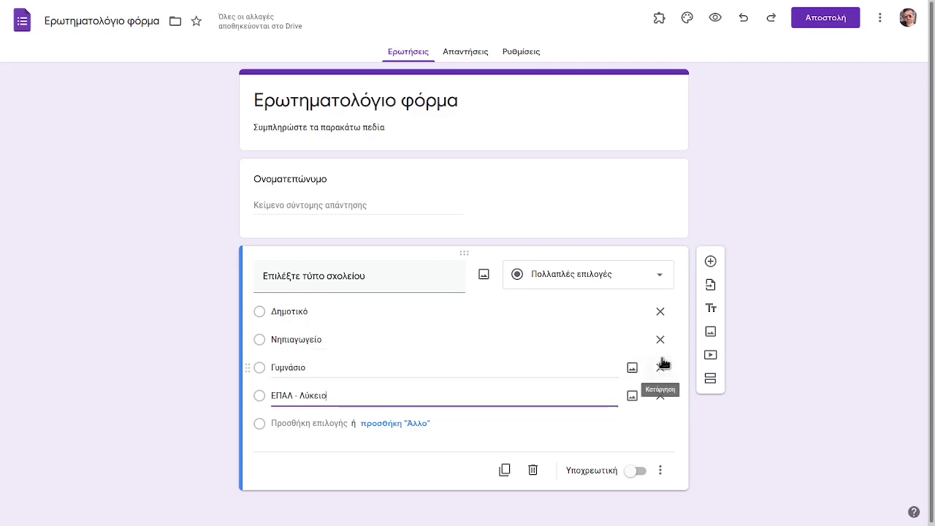
- Move the option "Νηπιαγωγείο" above "Δημοτικό" and add an "Άλλο" option to the school type question
{"action": "left_click_drag", "start_coordinate": [248, 339], "coordinate": [246, 306]}
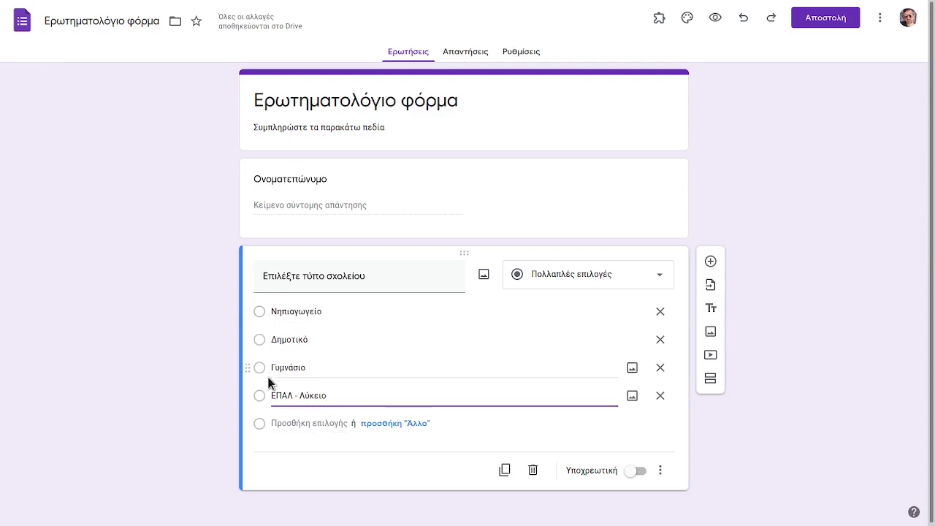
{"action": "left_click", "coordinate": [388, 428]}
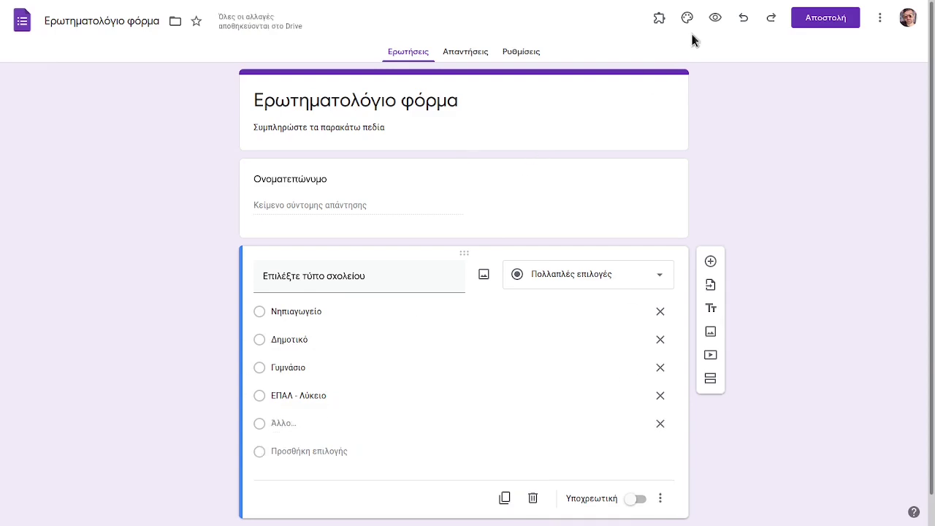
- Preview the form, try the text field of the "Άλλο" option, and close the preview to return to editing
{"action": "left_click", "coordinate": [715, 20]}
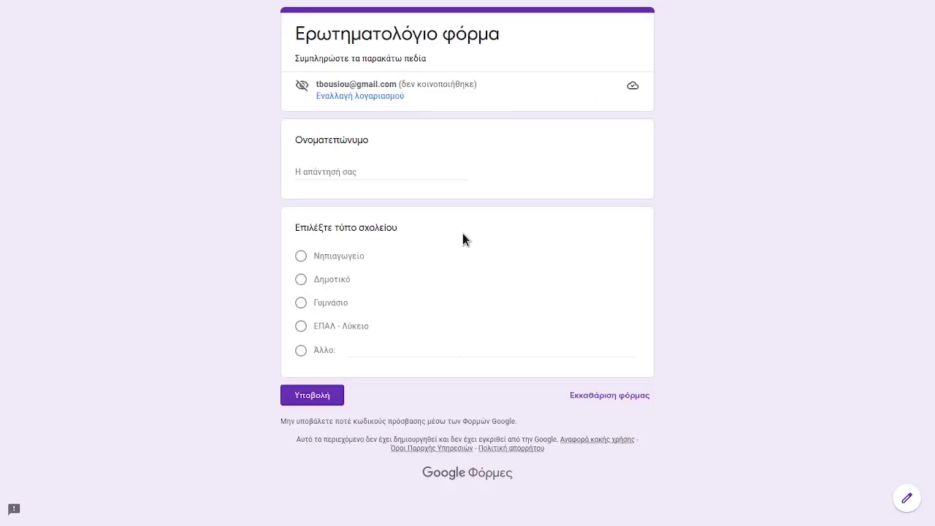
{"action": "left_click", "coordinate": [379, 351]}
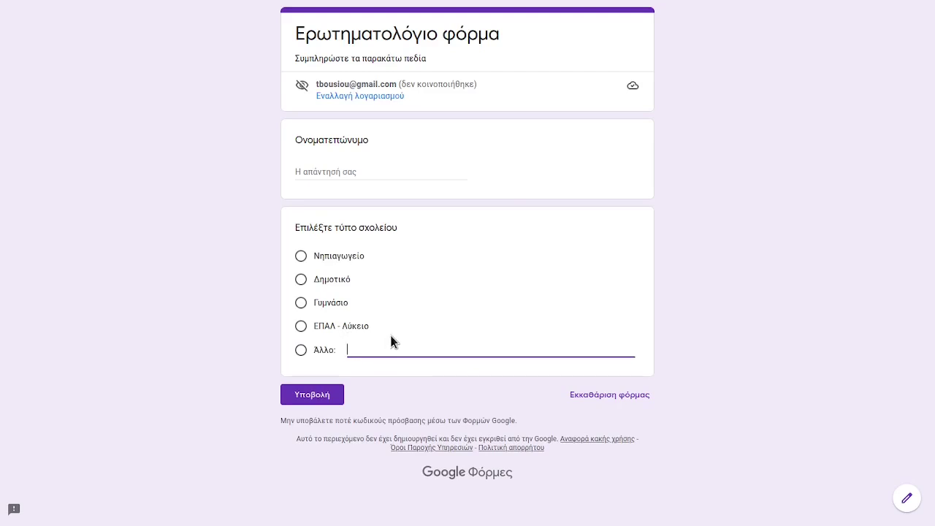
{"action": "mouse_move", "coordinate": [528, 7]}
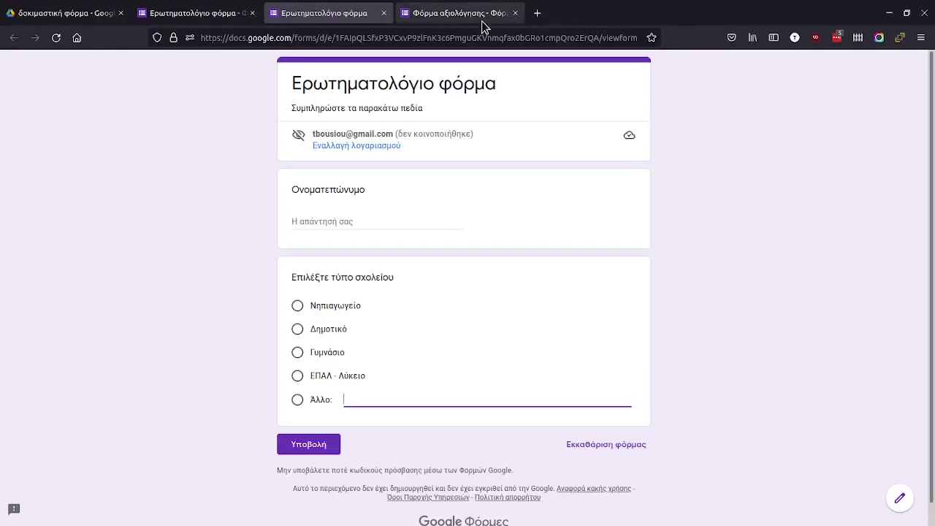
{"action": "left_click", "coordinate": [381, 12]}
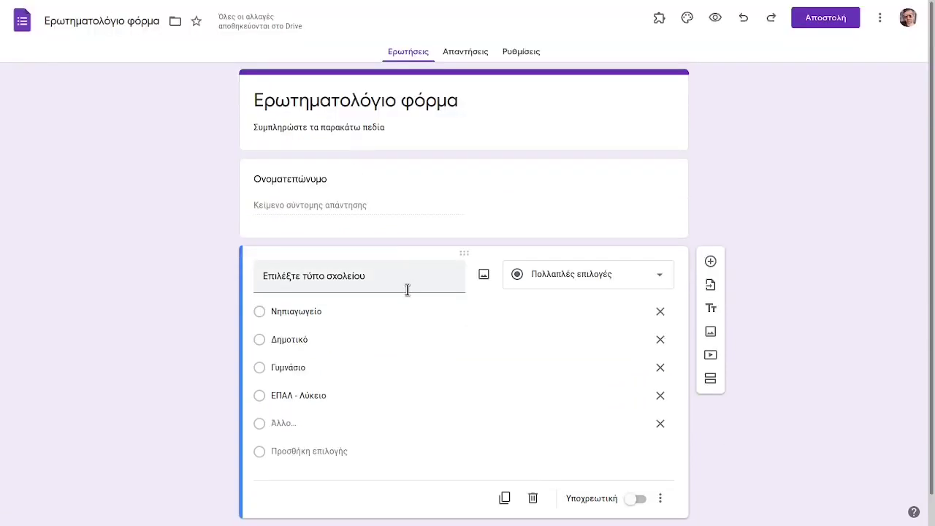
{"action": "scroll", "coordinate": [393, 295], "scroll_direction": "down", "scroll_amount": 1}
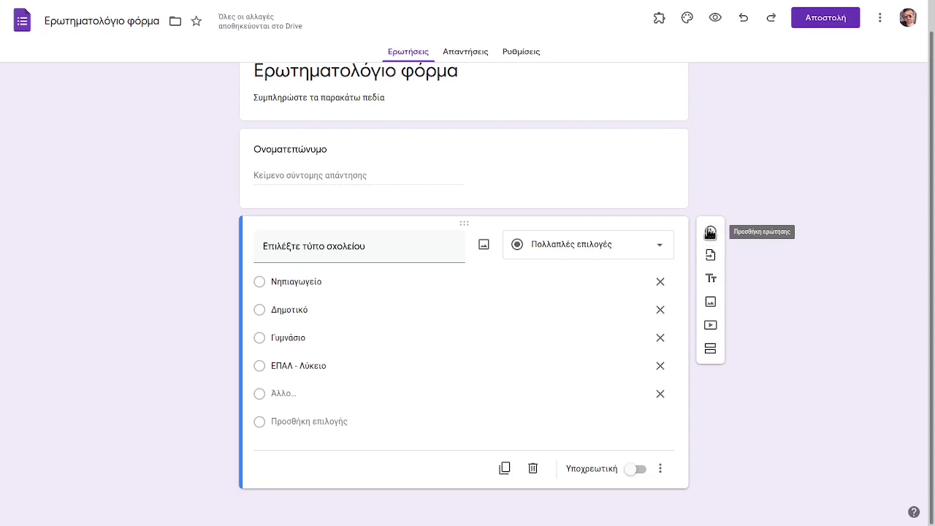
- Add a third question of the checkbox type titled "Ξένες γλώσσες"
{"action": "left_click", "coordinate": [710, 232]}
{"action": "left_click", "coordinate": [584, 438]}
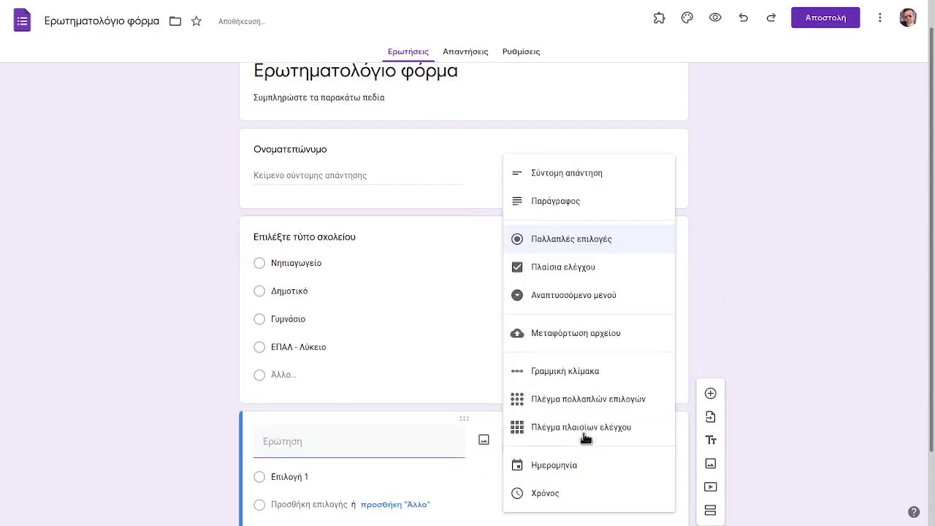
{"action": "left_click", "coordinate": [563, 268]}
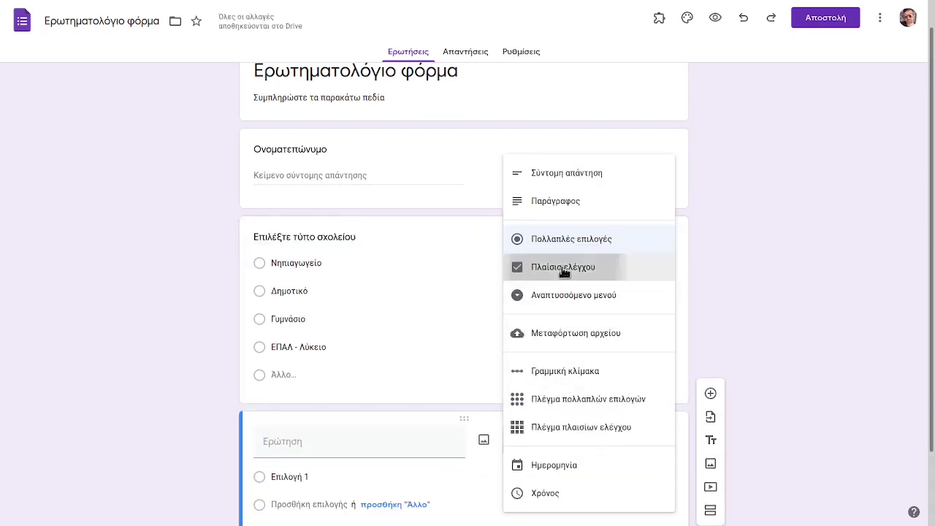
{"action": "left_click", "coordinate": [291, 444]}
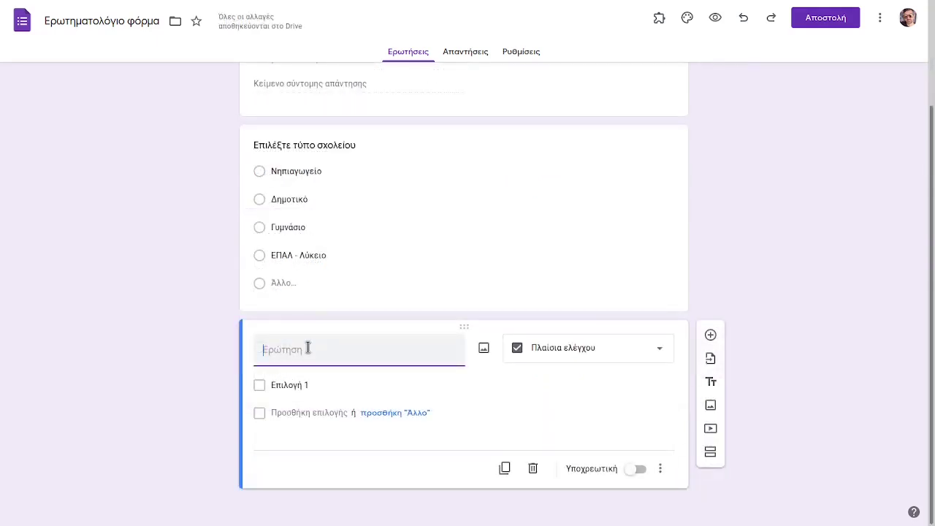
{"action": "type", "text": "a"}
{"action": "key", "text": "BackSpace"}
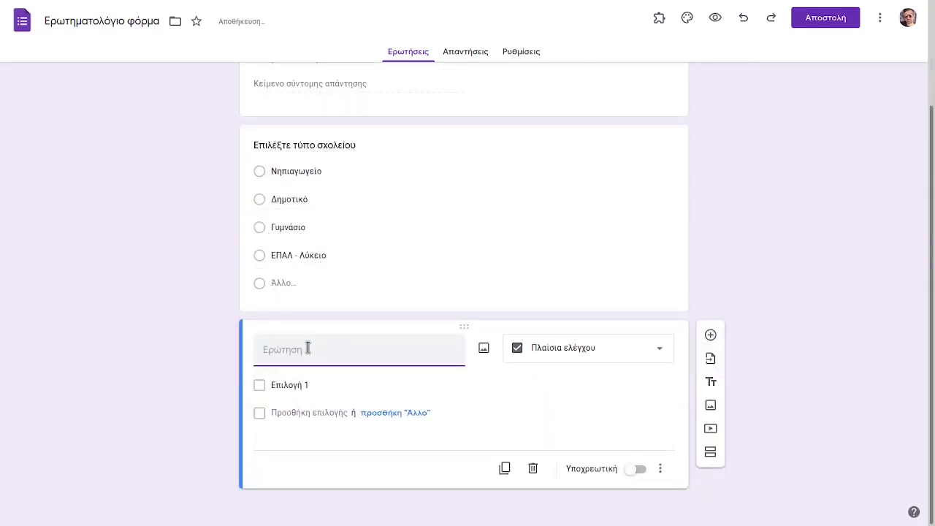
{"action": "type", "text": "Ξένες γλώσσες"}
- Enter the options "Αγγλικά", "Γαλλικά" and "Ισπανικά" for the foreign languages question and add an "Άλλο" option
{"action": "left_click", "coordinate": [319, 384]}
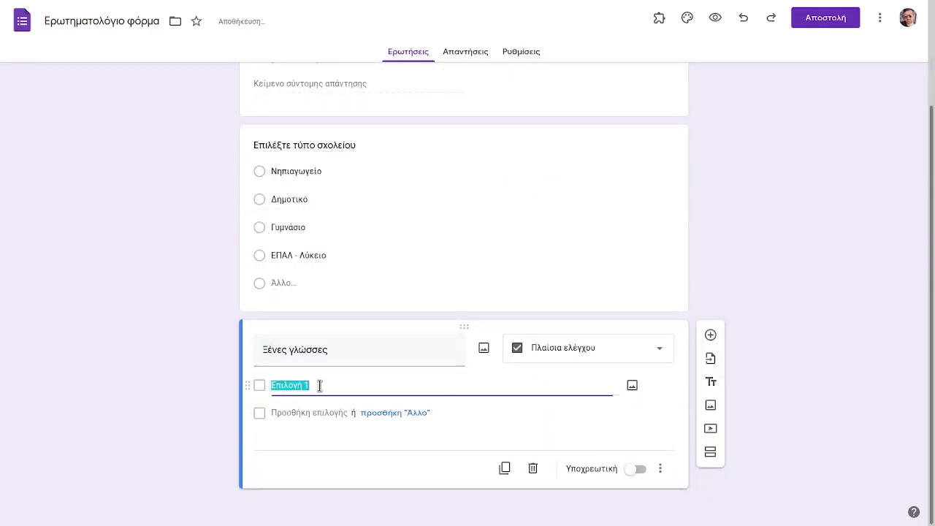
{"action": "type", "text": "Αγγλικά"}
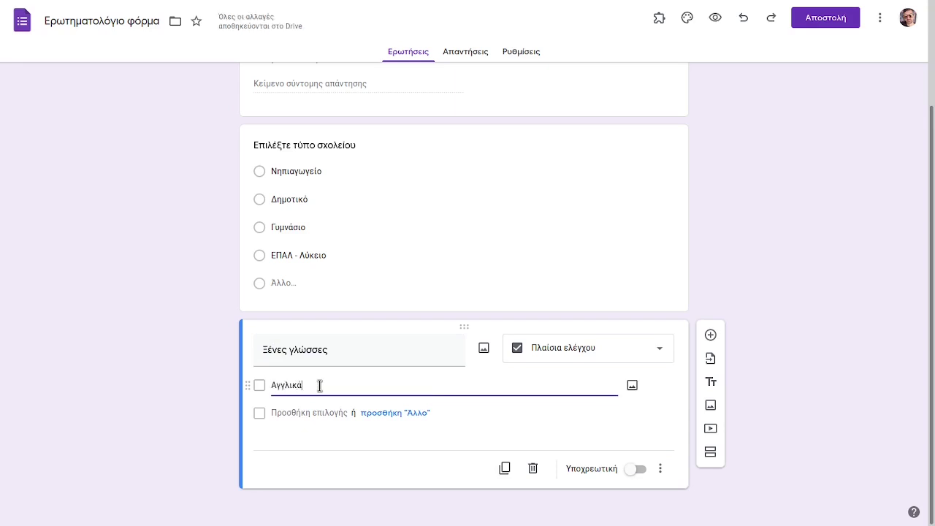
{"action": "key", "text": "Return"}
{"action": "type", "text": "Γαλλικά"}
{"action": "key", "text": "Return"}
{"action": "type", "text": "Ισπανικά"}
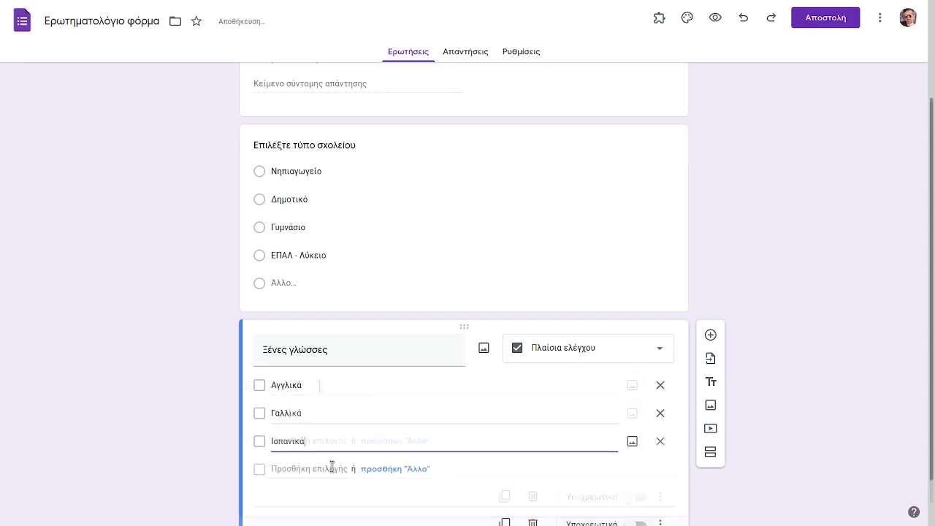
{"action": "left_click", "coordinate": [404, 470]}
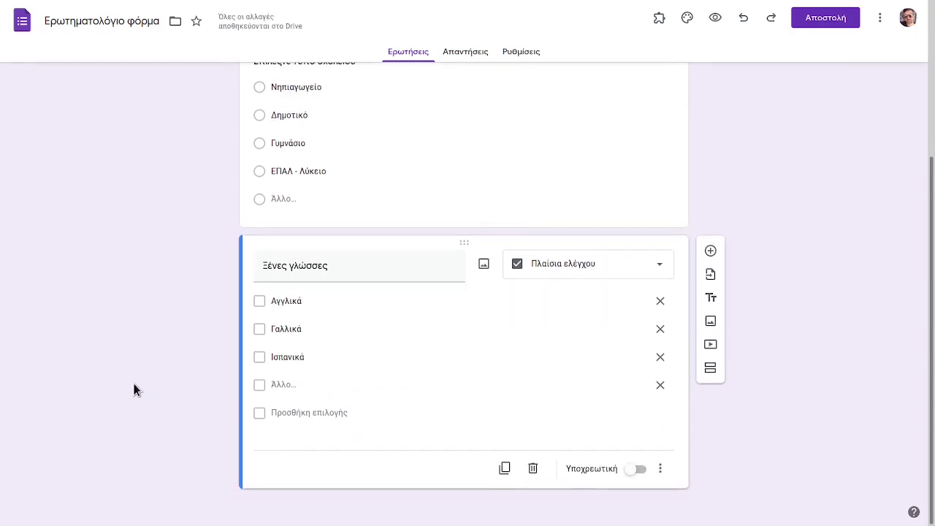
{"action": "scroll", "coordinate": [134, 390], "scroll_direction": "up", "scroll_amount": 3}
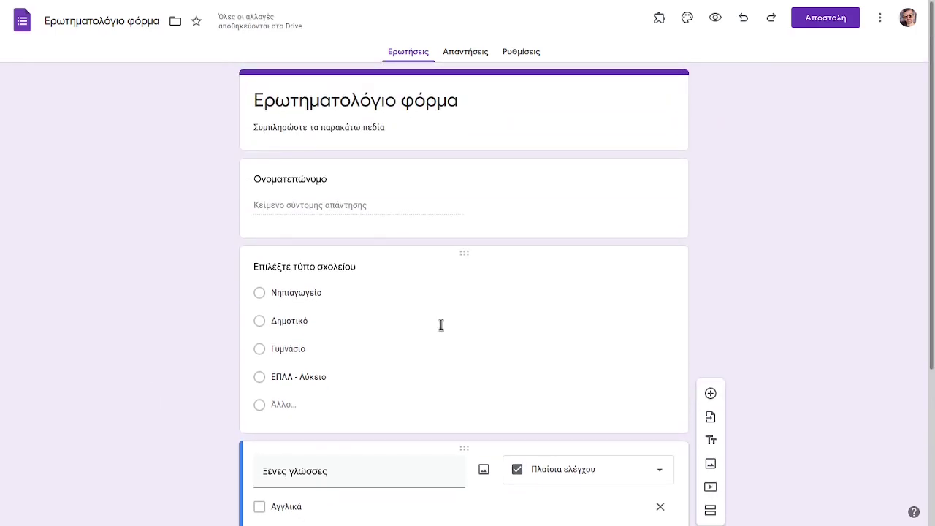
{"action": "scroll", "coordinate": [425, 289], "scroll_direction": "down", "scroll_amount": 3}
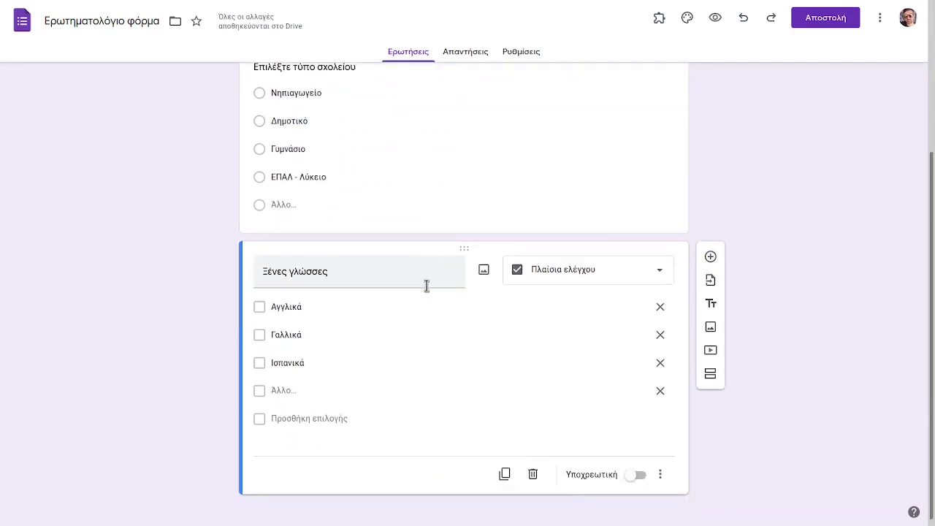
{"action": "left_click", "coordinate": [661, 274]}
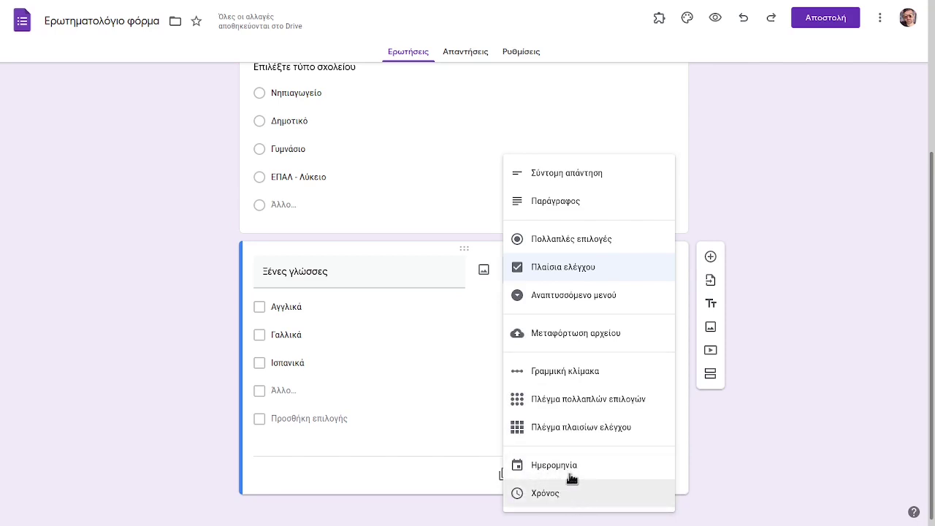
{"action": "left_click", "coordinate": [801, 360]}
- Preview the form with all three questions and close the preview to return to editing
{"action": "scroll", "coordinate": [798, 353], "scroll_direction": "up", "scroll_amount": 3}
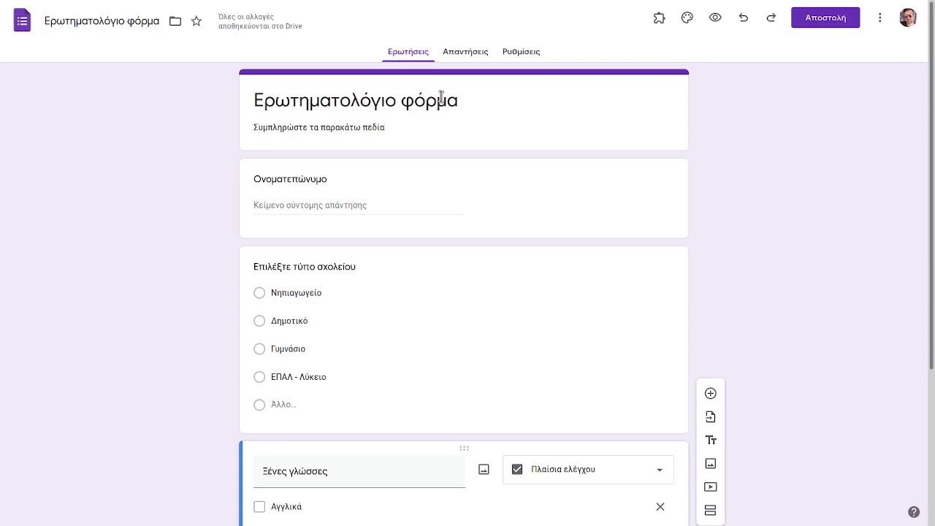
{"action": "left_click", "coordinate": [715, 19]}
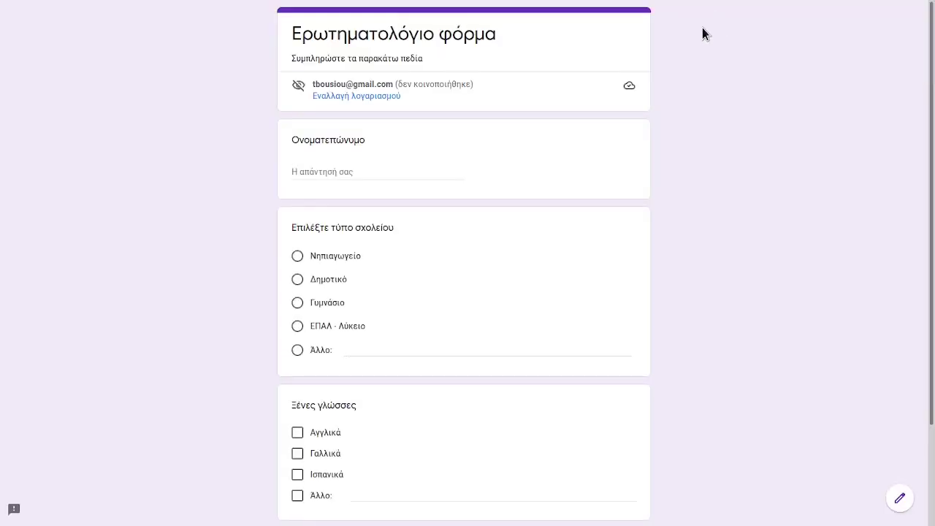
{"action": "scroll", "coordinate": [366, 334], "scroll_direction": "down", "scroll_amount": 3}
{"action": "scroll", "coordinate": [365, 336], "scroll_direction": "up", "scroll_amount": 3}
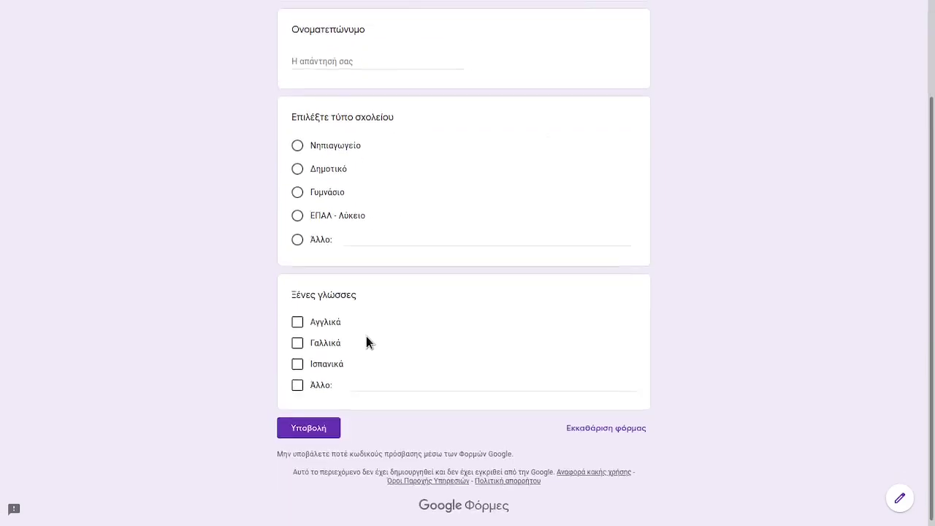
{"action": "left_click", "coordinate": [379, 12]}
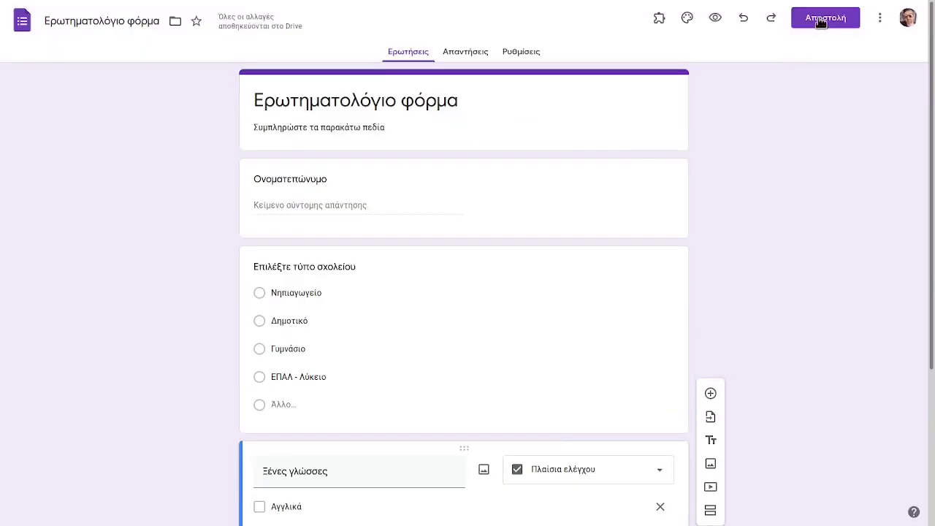
- Open the form's sending options, look at the e-mail fields, and copy the form link with its URL shortened
{"action": "left_click", "coordinate": [821, 22]}
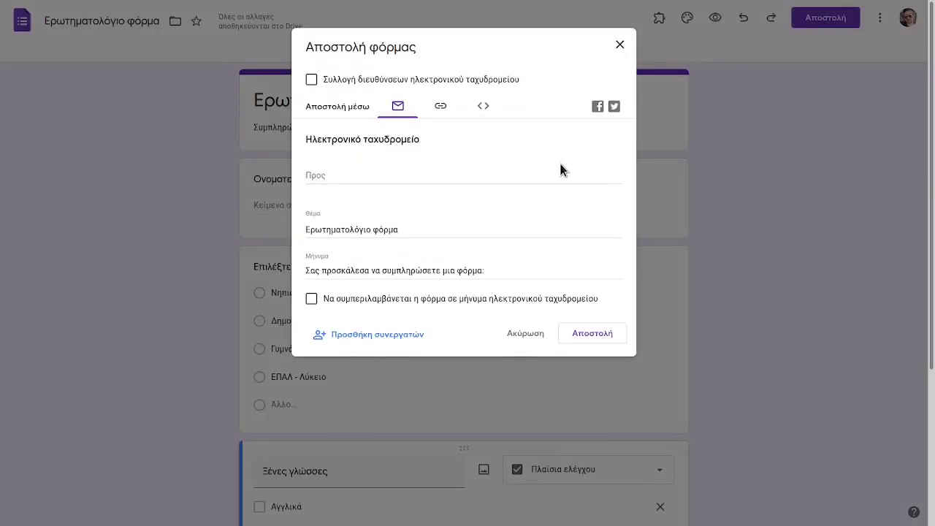
{"action": "left_click", "coordinate": [336, 175]}
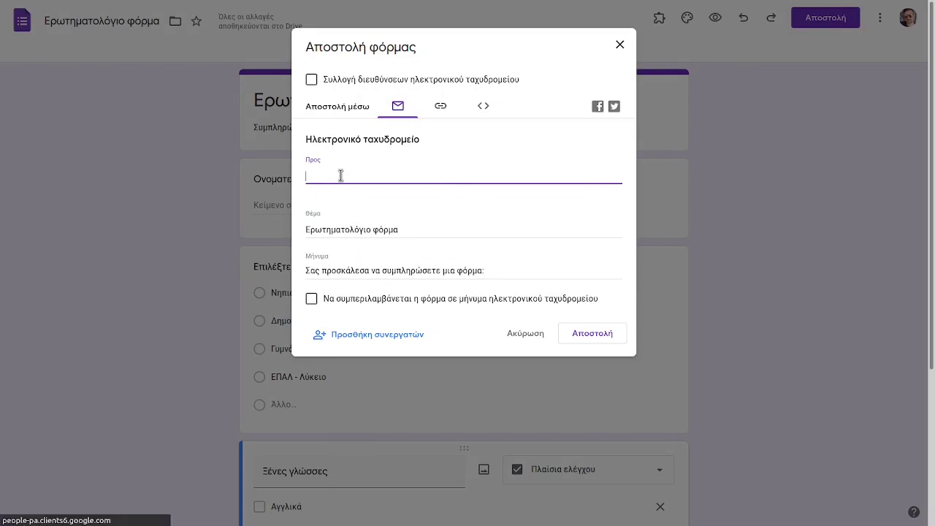
{"action": "left_click", "coordinate": [337, 195]}
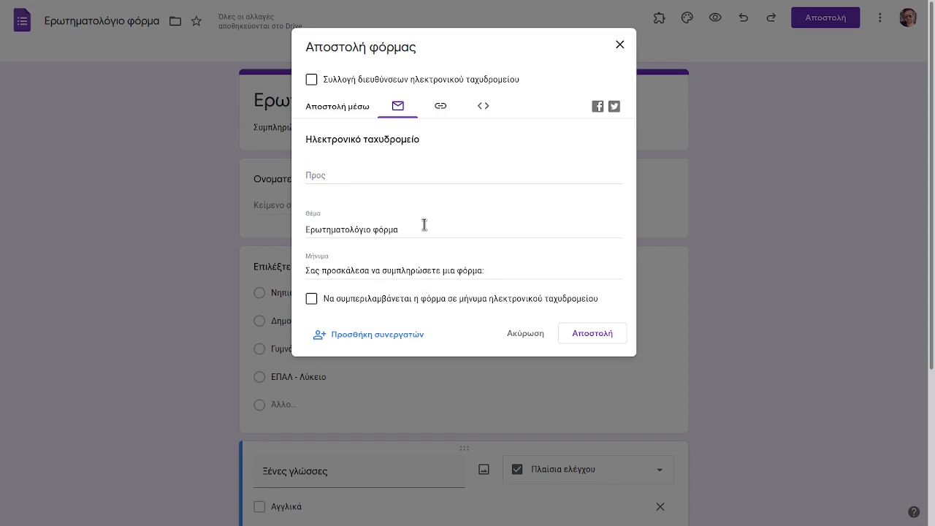
{"action": "left_click", "coordinate": [441, 108]}
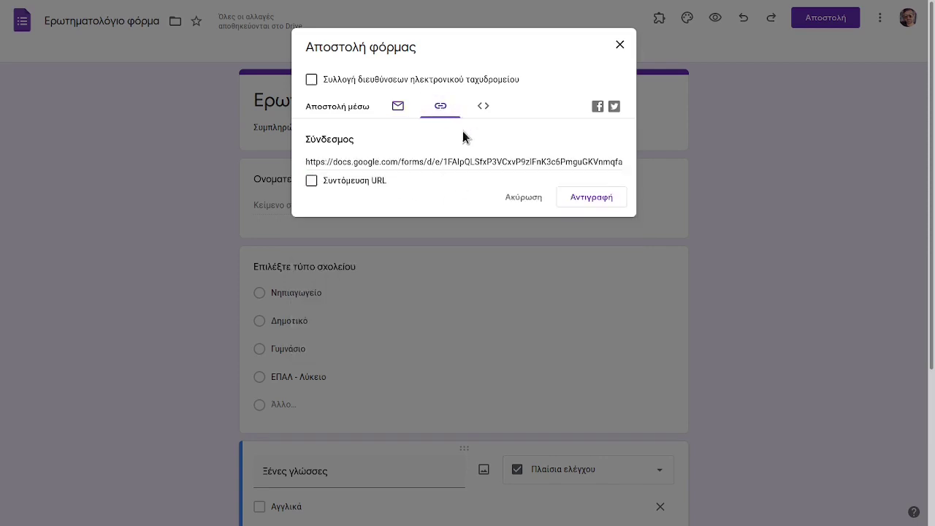
{"action": "left_click", "coordinate": [311, 181]}
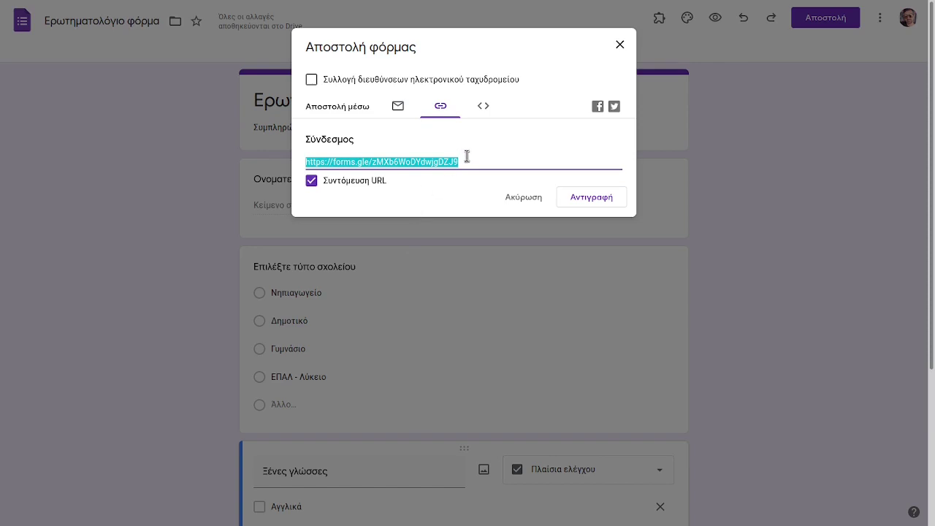
{"action": "left_click", "coordinate": [585, 199]}
- Examine the HTML embedding option for the form and close the sending options
{"action": "left_click", "coordinate": [485, 107]}
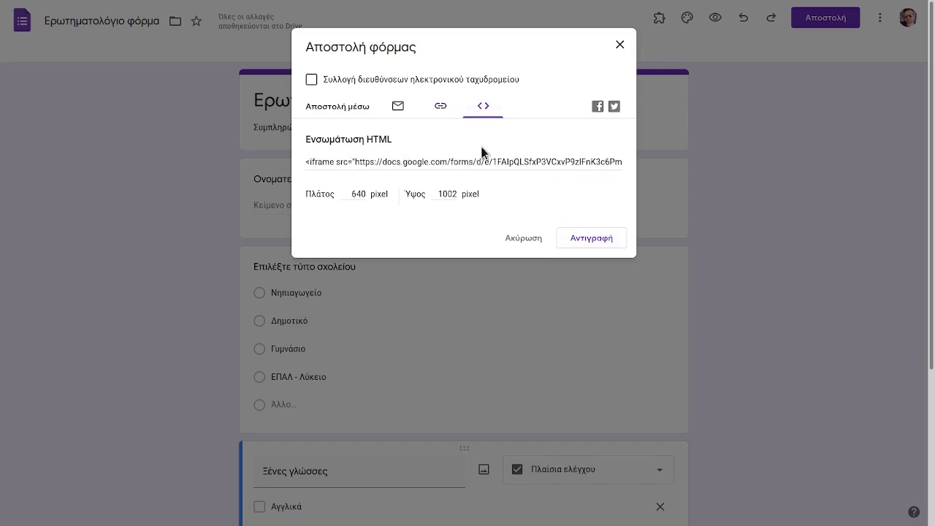
{"action": "left_click", "coordinate": [441, 108]}
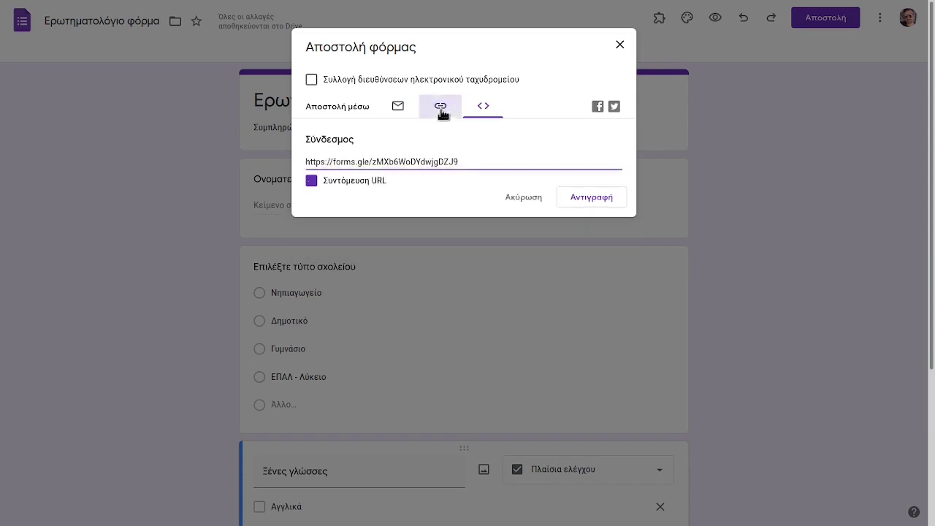
{"action": "left_click", "coordinate": [521, 197]}
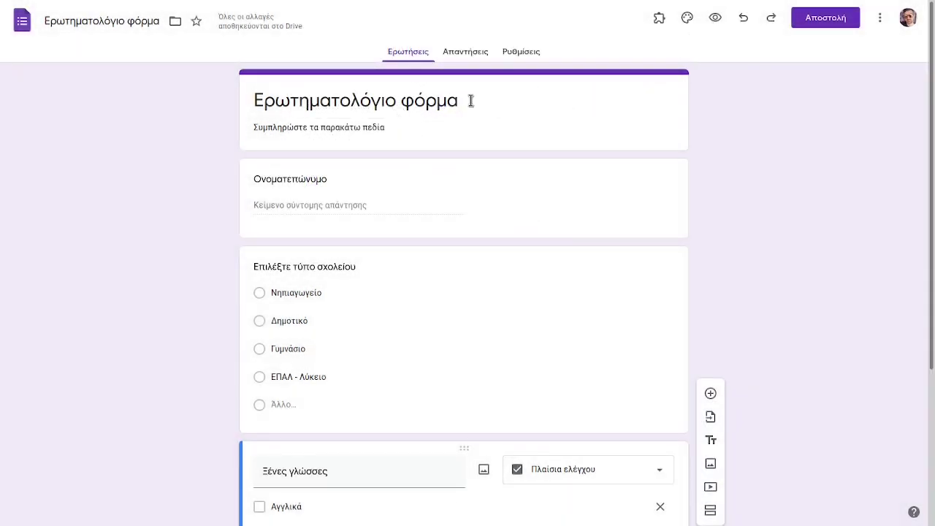
- Preview the form and submit a test response with the name "Τεστ 1", school type "Νηπιαγωγείο" and languages "Αγγλικά" and "Γαλλικά"
{"action": "left_click", "coordinate": [715, 18]}
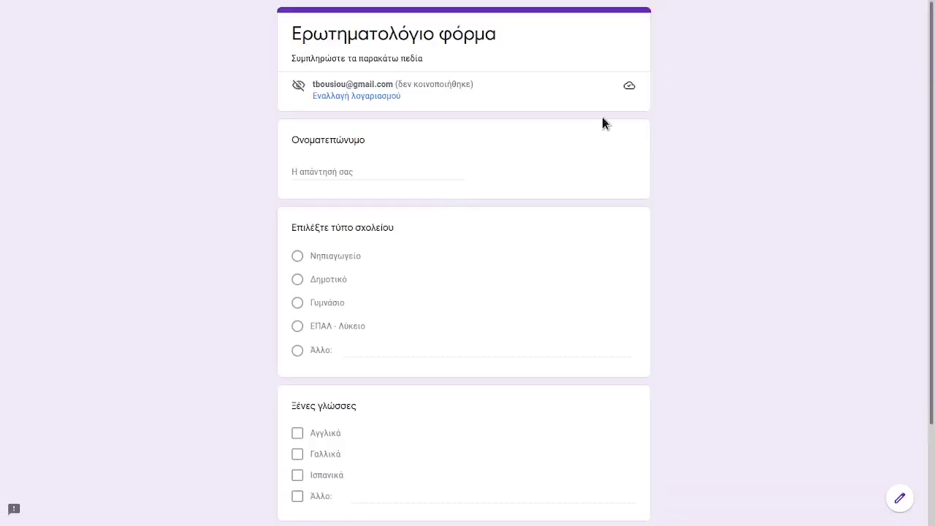
{"action": "left_click", "coordinate": [350, 171]}
{"action": "type", "text": "T"}
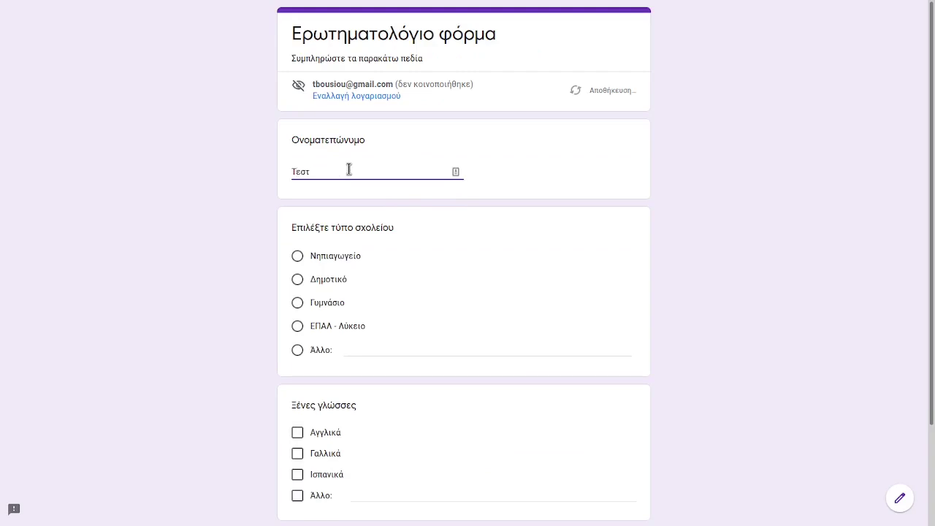
{"action": "left_click", "coordinate": [298, 256]}
{"action": "left_click", "coordinate": [298, 455]}
{"action": "left_click", "coordinate": [297, 474]}
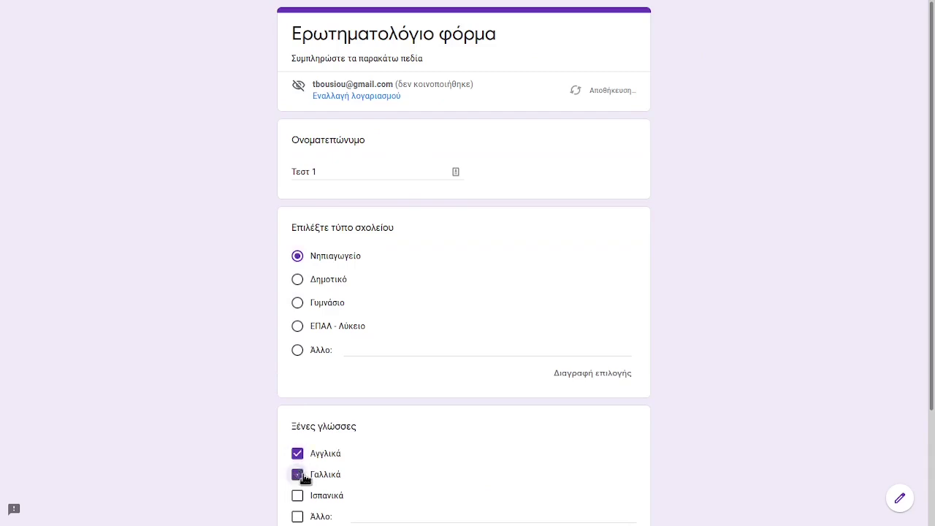
{"action": "scroll", "coordinate": [292, 460], "scroll_direction": "down", "scroll_amount": 2}
{"action": "left_click", "coordinate": [334, 426]}
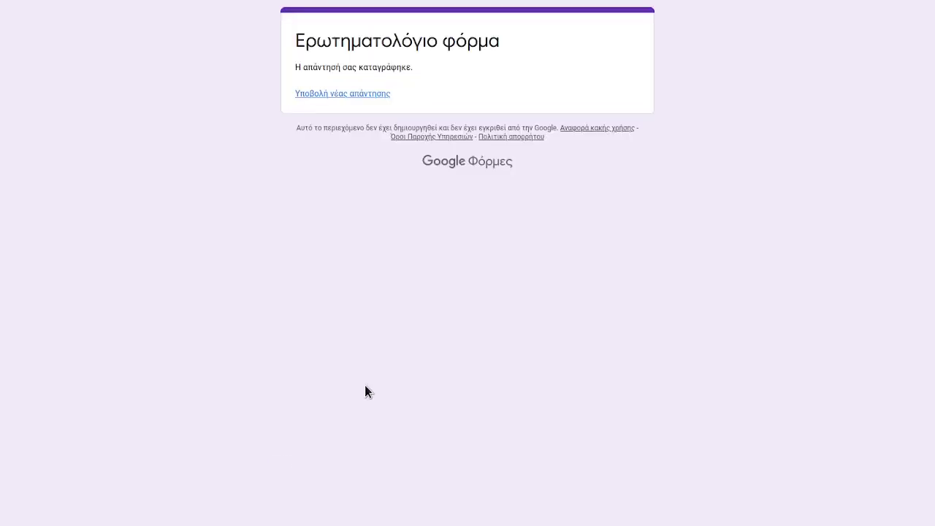
- Submit a second test response with the name "Τεστ 2", school type "ΕΠΑΛ - Λύκειο" and one foreign language
{"action": "left_click", "coordinate": [372, 96]}
{"action": "left_click", "coordinate": [298, 279]}
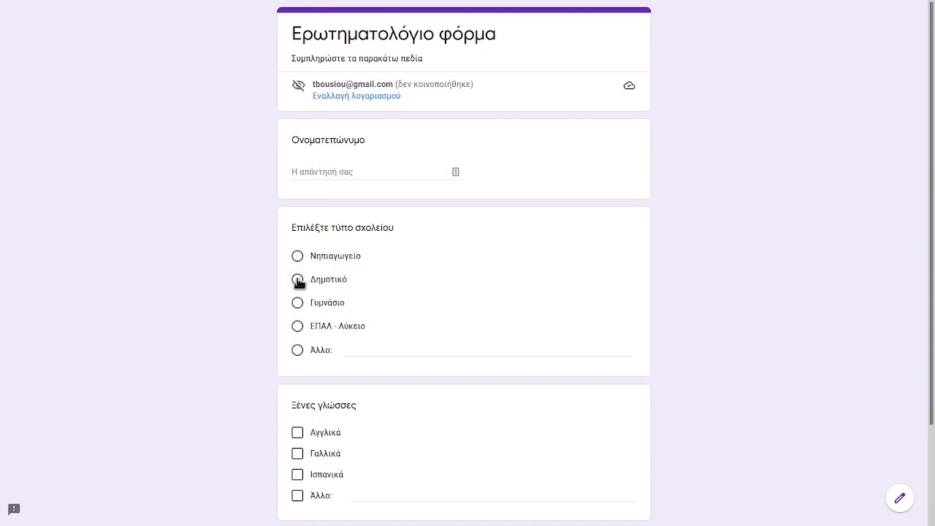
{"action": "left_click", "coordinate": [297, 325]}
{"action": "left_click", "coordinate": [323, 171]}
{"action": "type", "text": "Τεστ 3"}
{"action": "scroll", "coordinate": [361, 392], "scroll_direction": "down", "scroll_amount": 3}
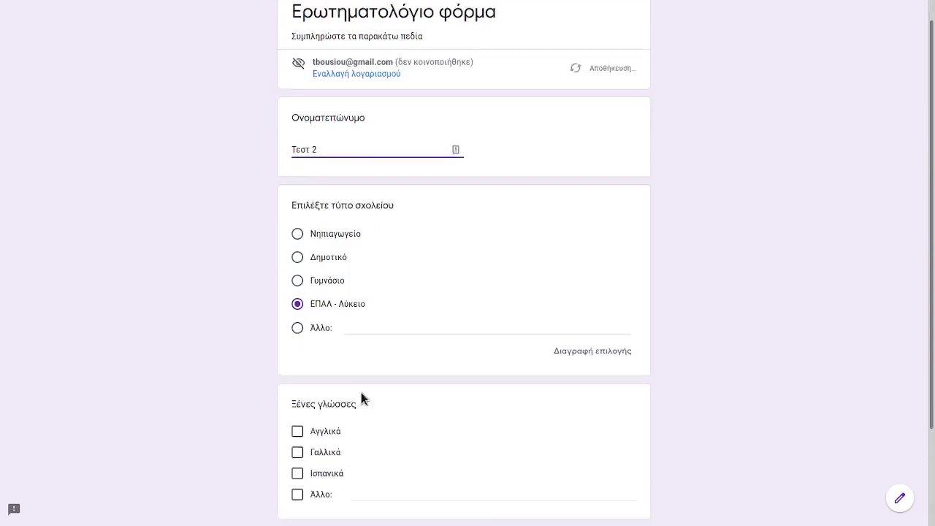
{"action": "left_click", "coordinate": [298, 361]}
{"action": "left_click", "coordinate": [334, 418]}
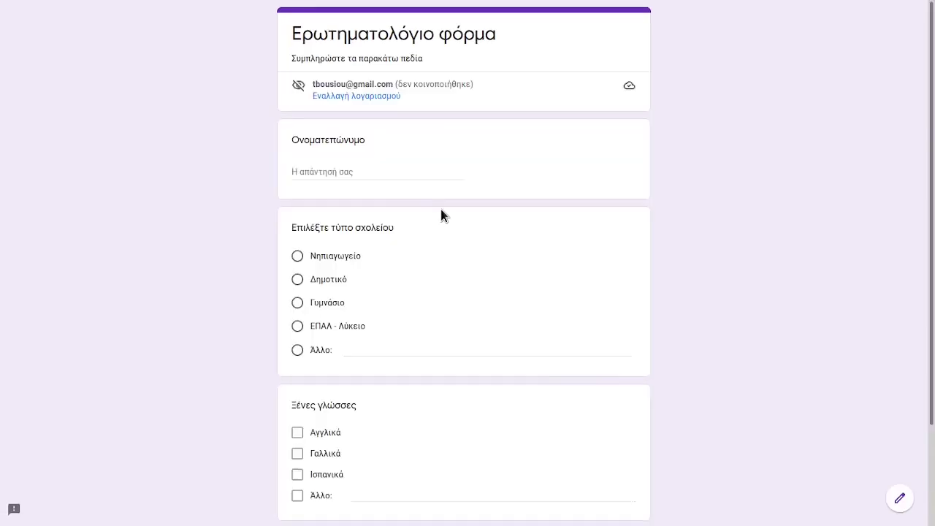
- Submit a third test response with the name "Τεστ 3", school type "Νηπιαγωγείο" and one foreign language
{"action": "left_click", "coordinate": [297, 256]}
{"action": "left_click", "coordinate": [324, 171]}
{"action": "type", "text": "Τεστ 3"}
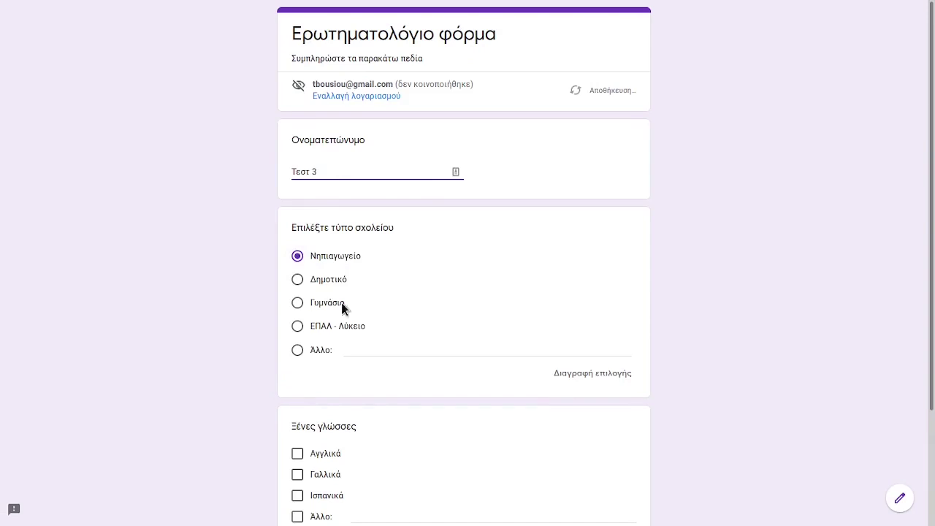
{"action": "scroll", "coordinate": [297, 363], "scroll_direction": "down", "scroll_amount": 2}
{"action": "left_click", "coordinate": [297, 340]}
{"action": "left_click", "coordinate": [308, 423]}
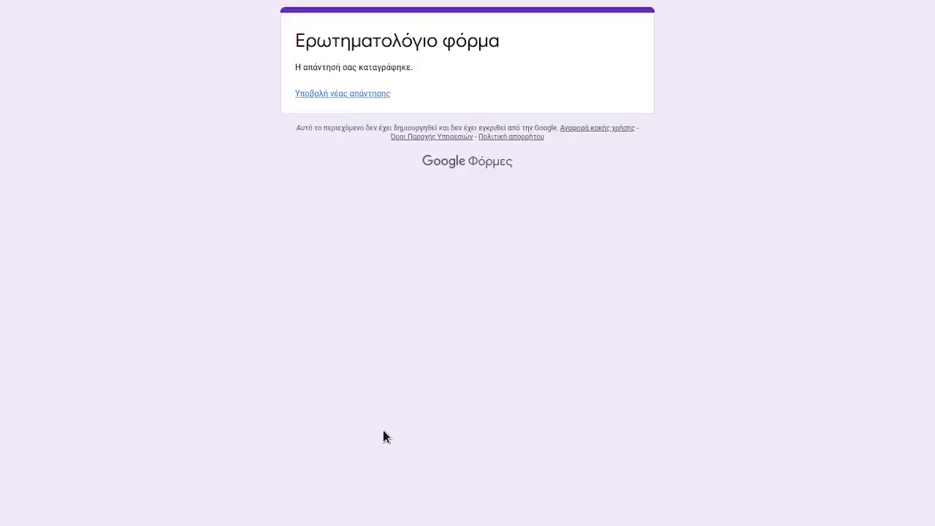
- Close the form preview and open the summary of the form's collected responses
{"action": "mouse_move", "coordinate": [357, 5]}
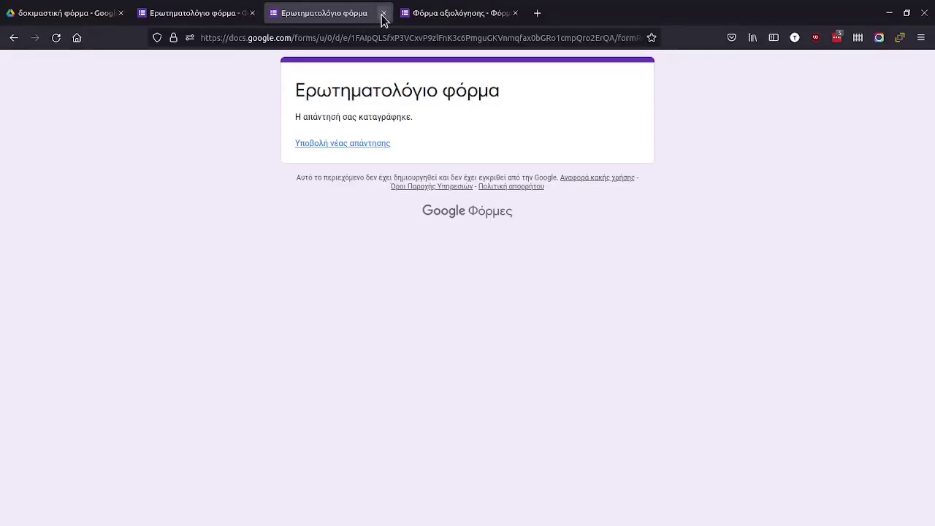
{"action": "left_click", "coordinate": [383, 13]}
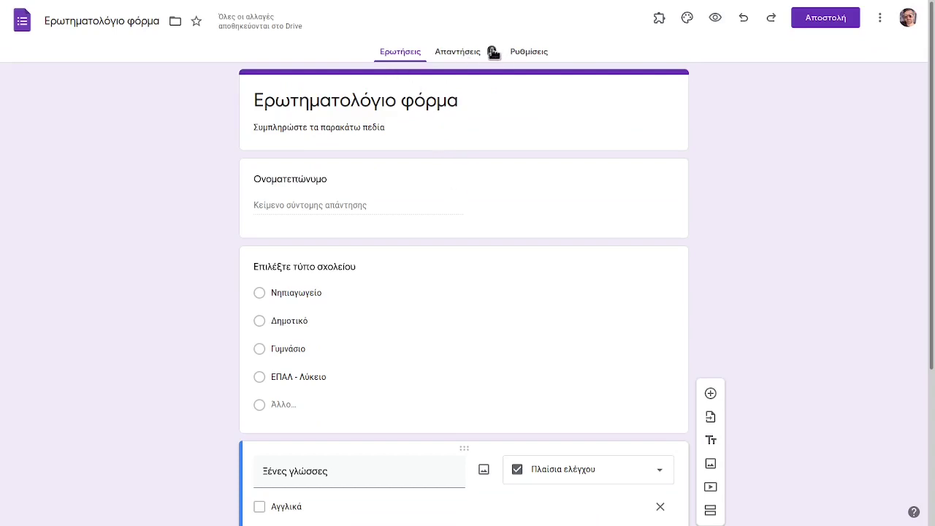
{"action": "left_click", "coordinate": [455, 55]}
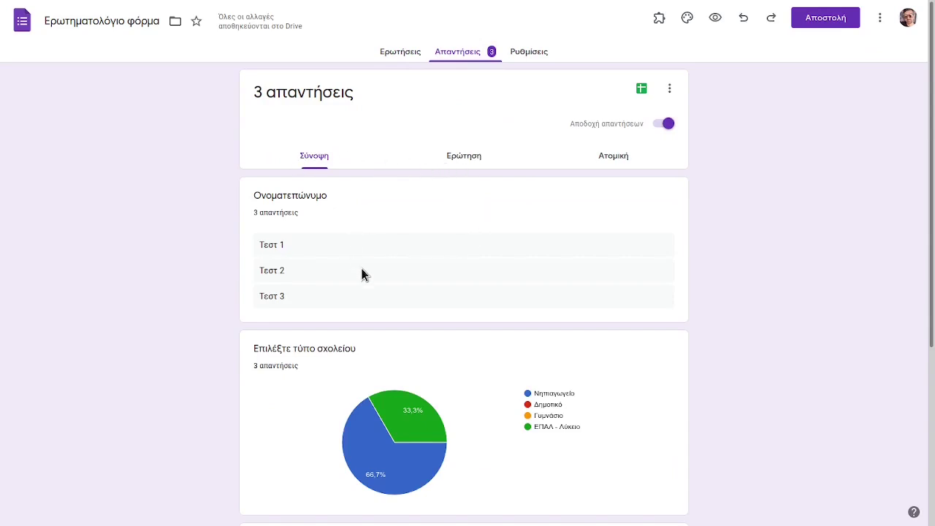
- Examine the response summary's names, school type chart and foreign languages chart, and copy the school type chart
{"action": "scroll", "coordinate": [361, 271], "scroll_direction": "down", "scroll_amount": 1}
{"action": "scroll", "coordinate": [360, 271], "scroll_direction": "up", "scroll_amount": 1}
{"action": "scroll", "coordinate": [402, 248], "scroll_direction": "down", "scroll_amount": 3}
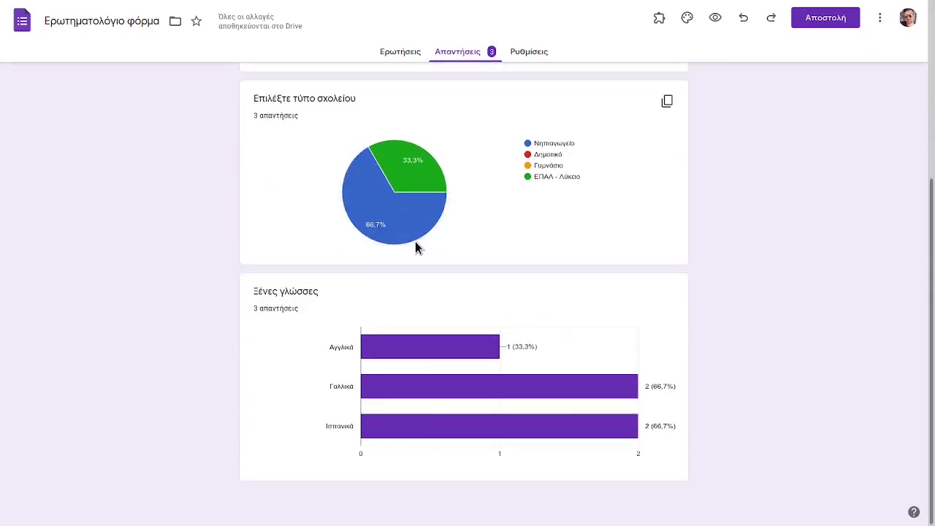
{"action": "mouse_move", "coordinate": [351, 209]}
{"action": "scroll", "coordinate": [476, 230], "scroll_direction": "up", "scroll_amount": 2}
{"action": "scroll", "coordinate": [493, 238], "scroll_direction": "down", "scroll_amount": 1}
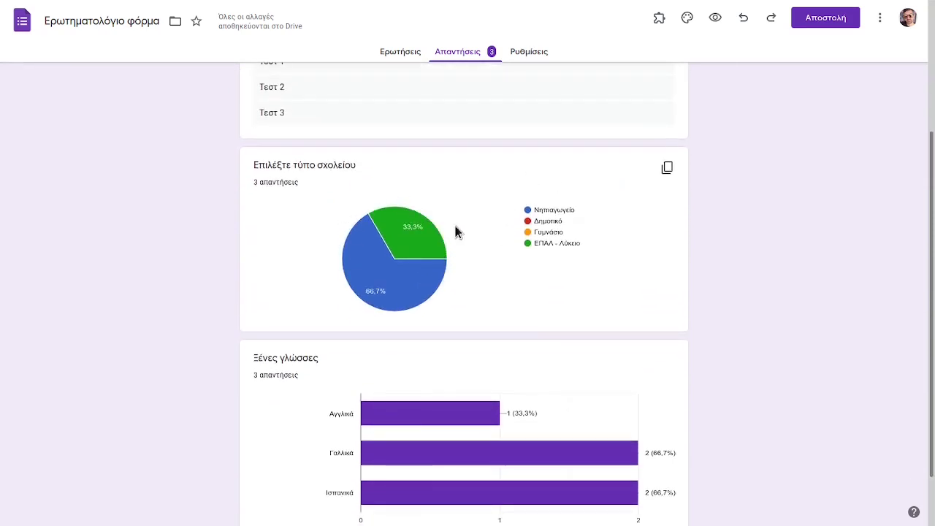
{"action": "scroll", "coordinate": [423, 263], "scroll_direction": "down", "scroll_amount": 1}
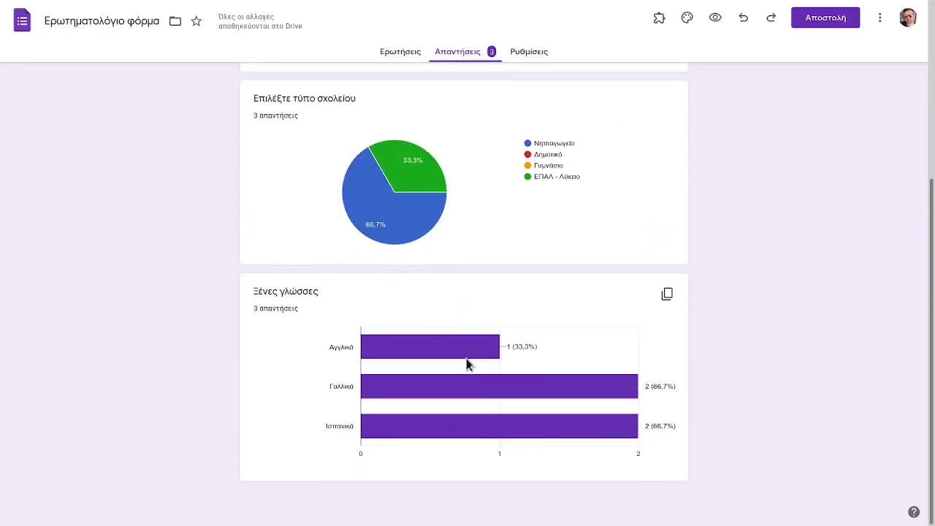
{"action": "scroll", "coordinate": [466, 358], "scroll_direction": "up", "scroll_amount": 3}
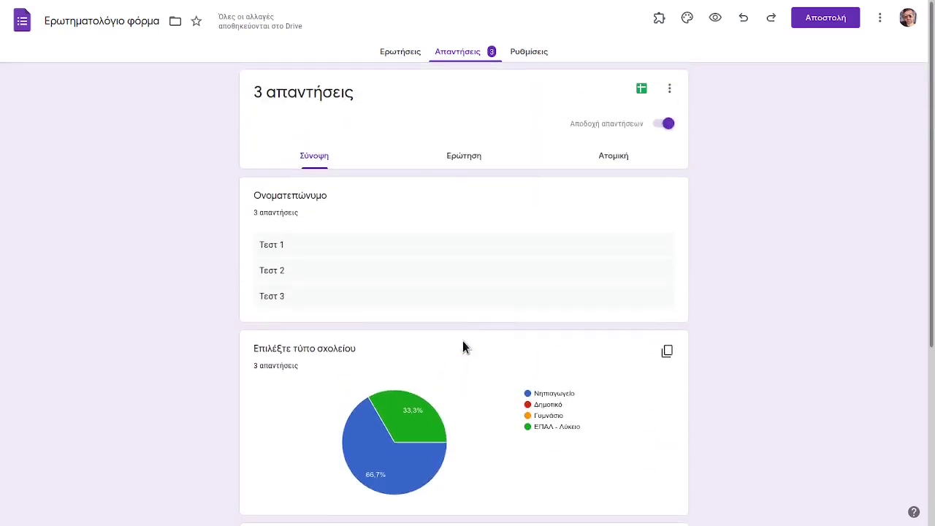
{"action": "left_click", "coordinate": [666, 353]}
- Show the responses by question and view the answers to "Επιλέξτε τύπο σχολείου"
{"action": "left_click", "coordinate": [460, 167]}
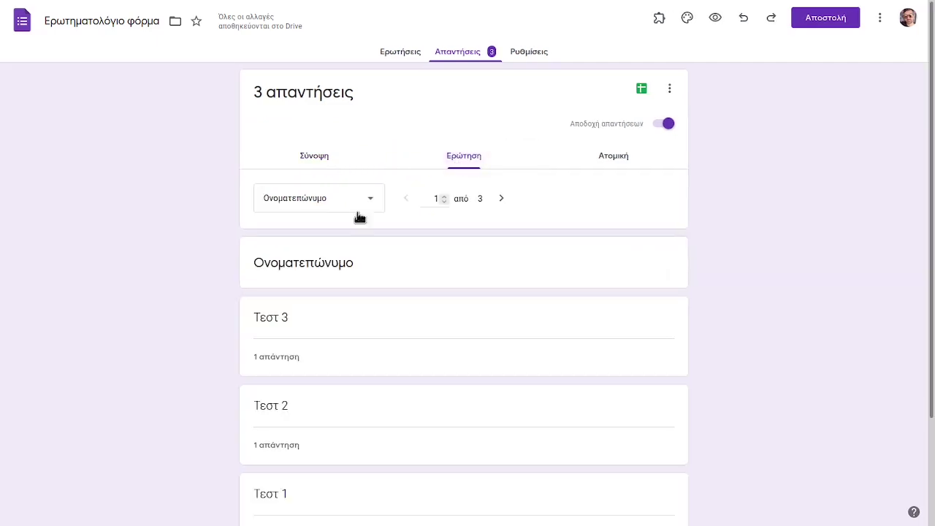
{"action": "scroll", "coordinate": [385, 269], "scroll_direction": "down", "scroll_amount": 1}
{"action": "scroll", "coordinate": [380, 240], "scroll_direction": "up", "scroll_amount": 1}
{"action": "left_click", "coordinate": [365, 205]}
{"action": "left_click", "coordinate": [363, 207]}
{"action": "left_click", "coordinate": [373, 208]}
{"action": "left_click", "coordinate": [351, 233]}
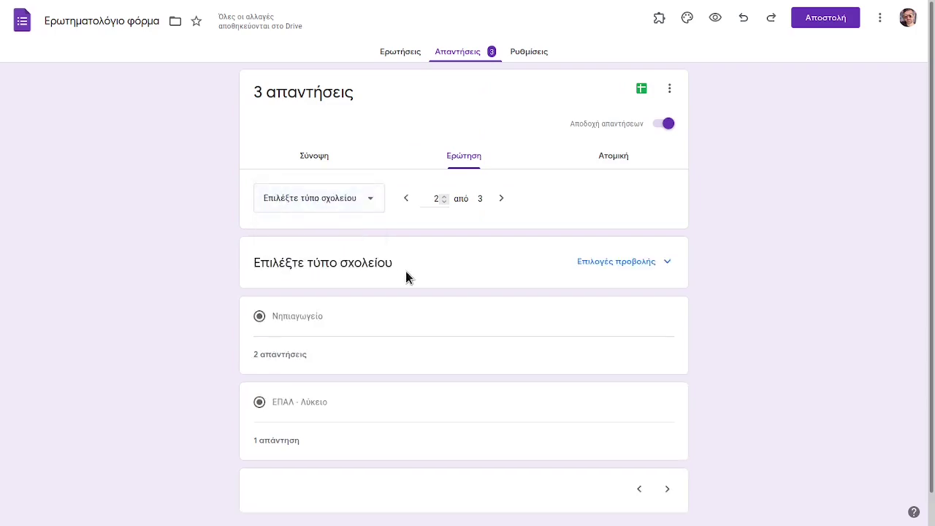
{"action": "scroll", "coordinate": [403, 271], "scroll_direction": "down", "scroll_amount": 1}
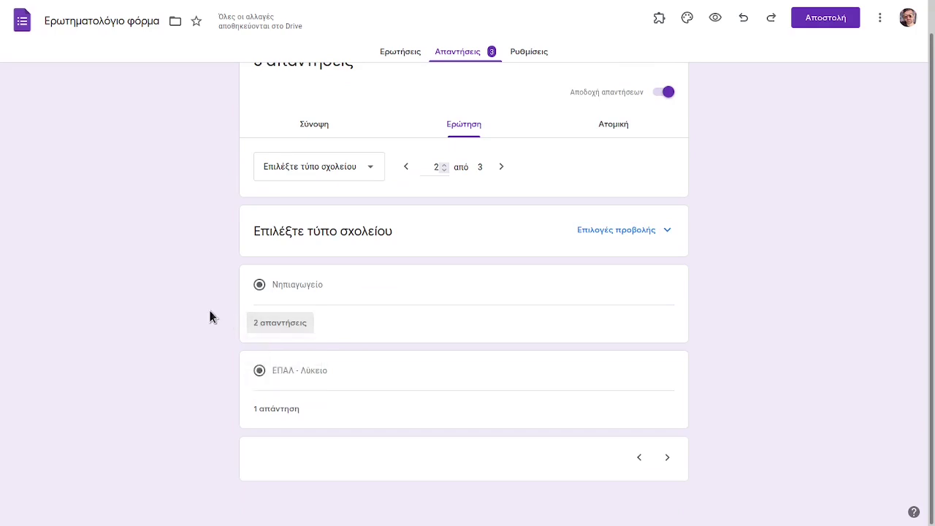
{"action": "scroll", "coordinate": [492, 252], "scroll_direction": "up", "scroll_amount": 1}
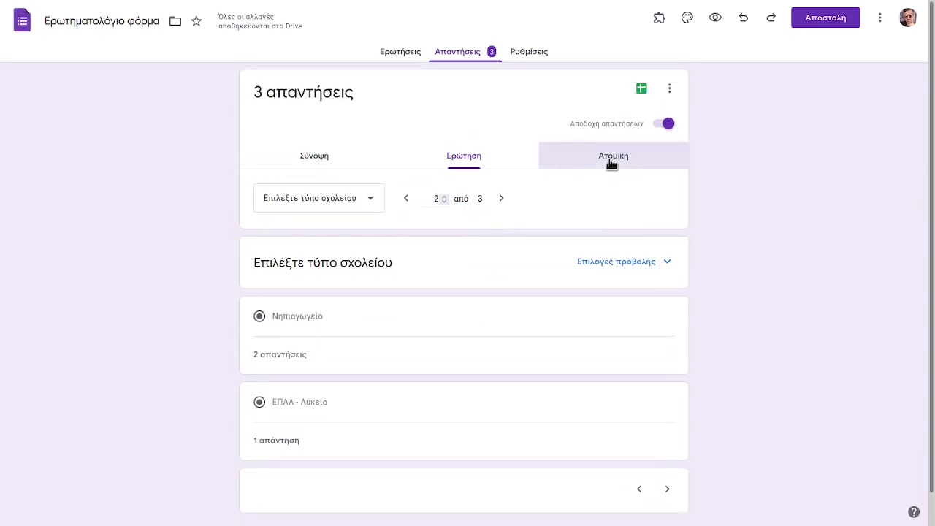
- Browse the individual responses in both directions and examine all the answers of the first response, "Τεστ 1"
{"action": "left_click", "coordinate": [611, 159]}
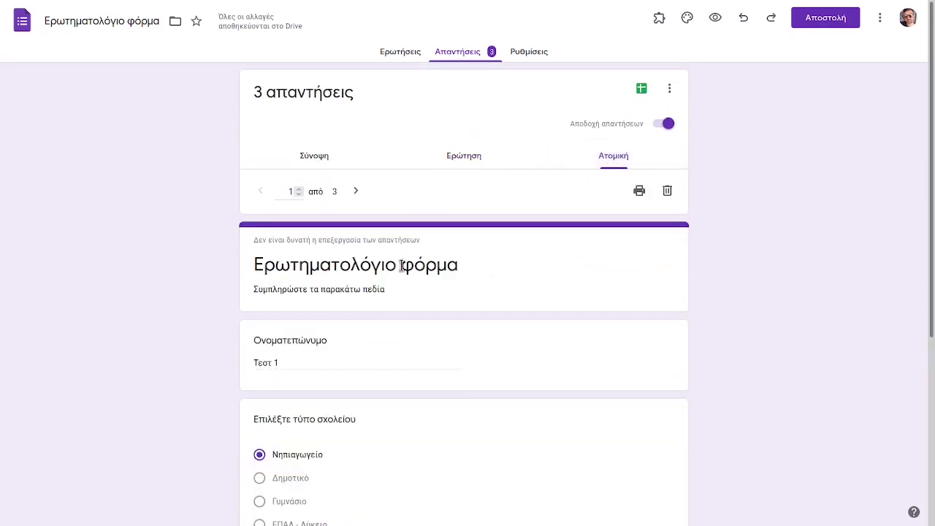
{"action": "scroll", "coordinate": [399, 268], "scroll_direction": "down", "scroll_amount": 2}
{"action": "scroll", "coordinate": [399, 270], "scroll_direction": "up", "scroll_amount": 2}
{"action": "left_click", "coordinate": [355, 192]}
{"action": "left_click", "coordinate": [355, 193]}
{"action": "left_click", "coordinate": [262, 192]}
{"action": "left_click", "coordinate": [261, 192]}
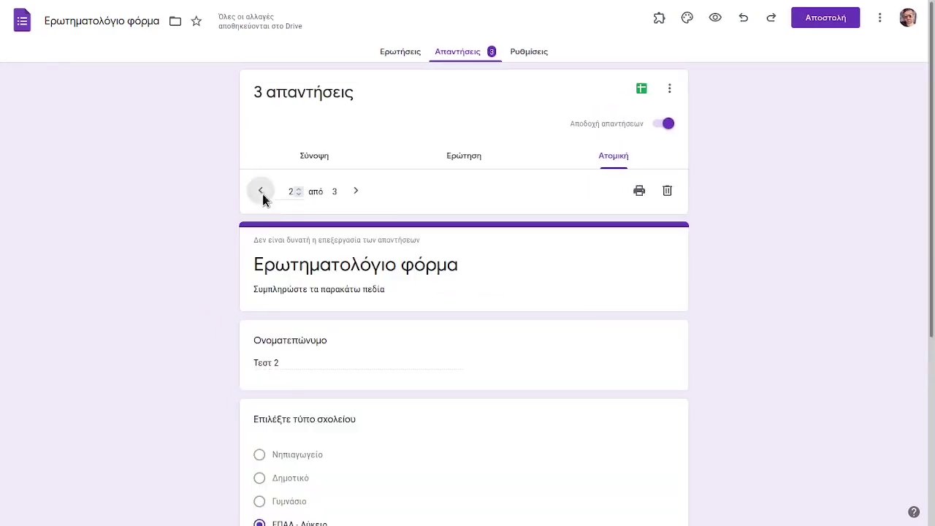
{"action": "scroll", "coordinate": [366, 209], "scroll_direction": "down", "scroll_amount": 4}
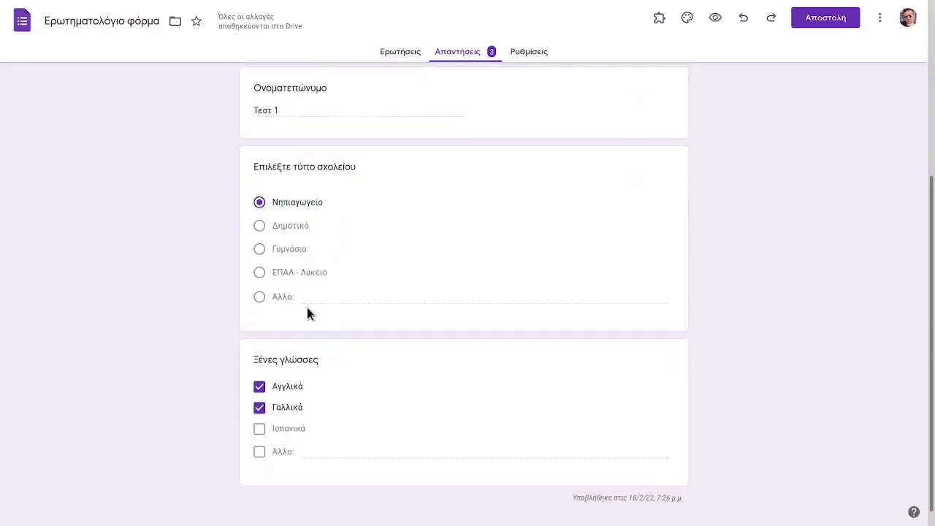
{"action": "scroll", "coordinate": [386, 383], "scroll_direction": "up", "scroll_amount": 4}
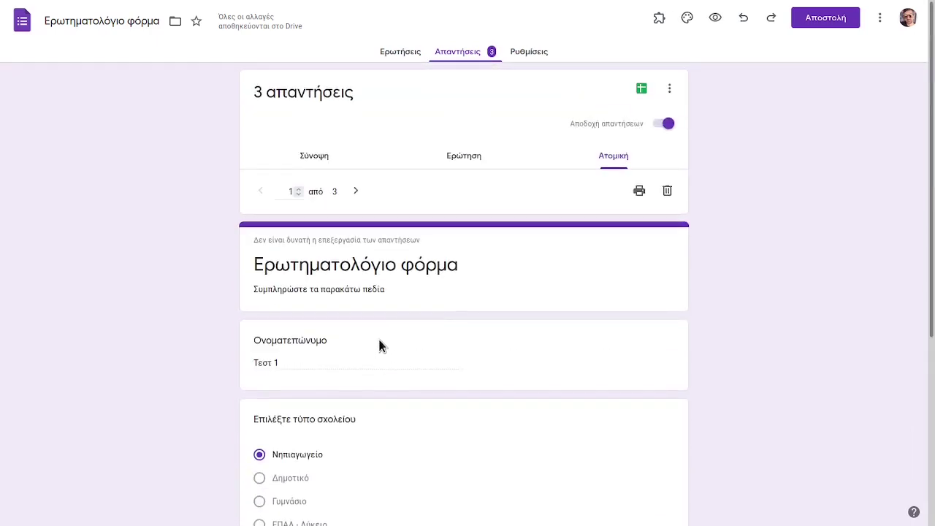
- Return to the response summary and create a new spreadsheet that collects the form's responses
{"action": "left_click", "coordinate": [309, 157]}
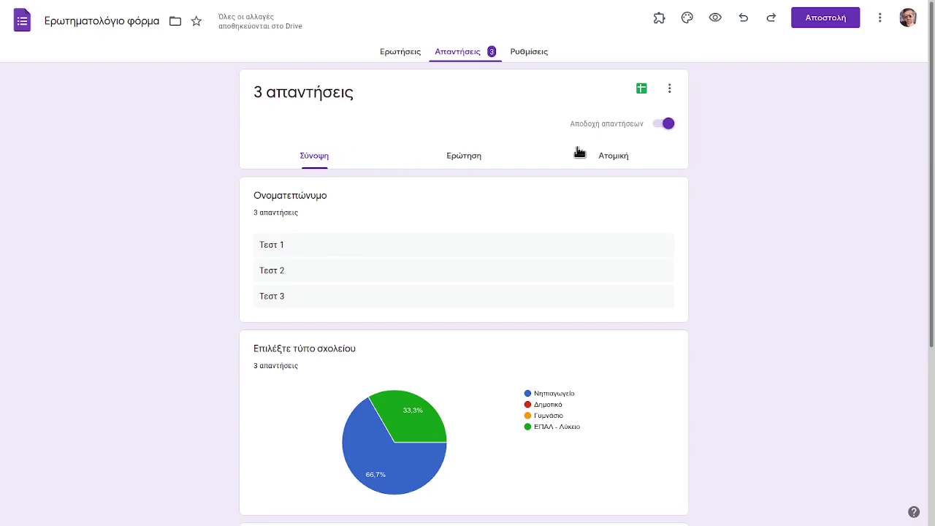
{"action": "left_click", "coordinate": [642, 91]}
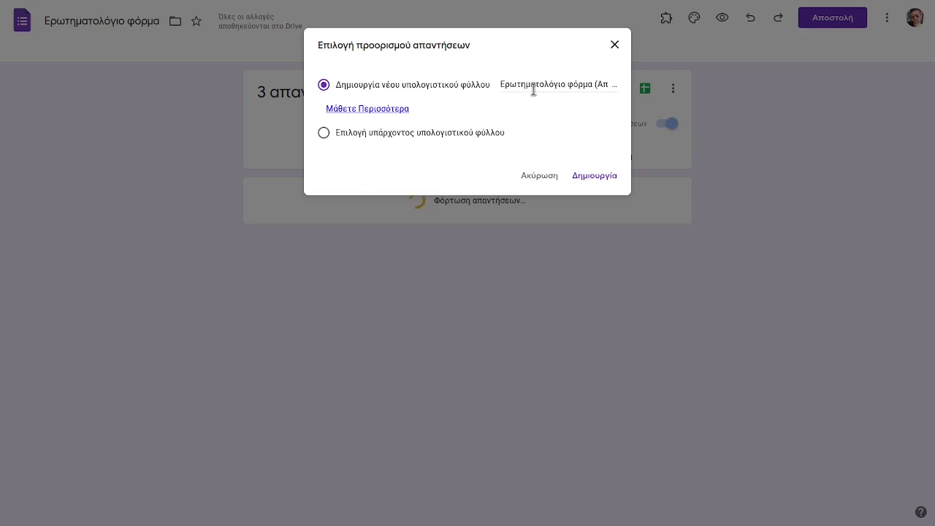
{"action": "left_click", "coordinate": [593, 176]}
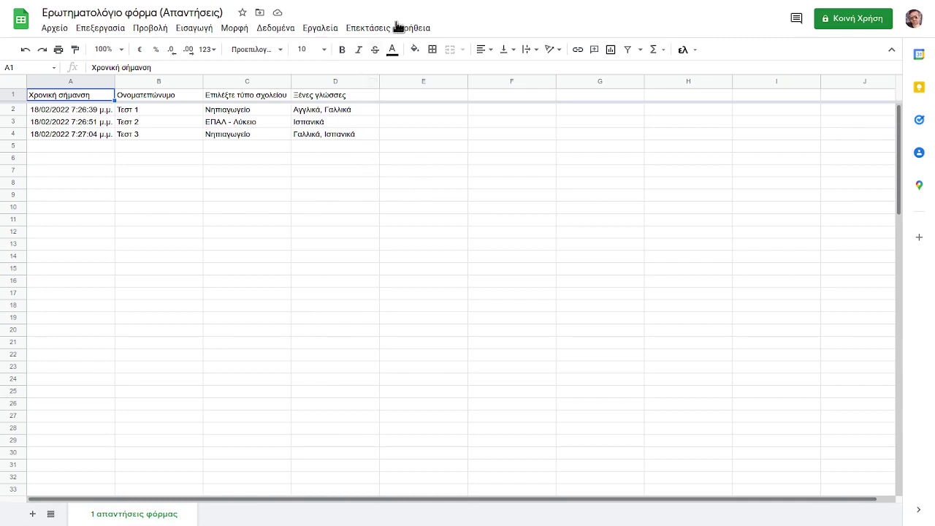
- Switch to the "δοκιμαστική φόρμα" folder in Google Drive and select the file "Φόρμα αξιολόγησης (Απαντήσεις)"
{"action": "mouse_move", "coordinate": [398, 1]}
{"action": "left_click", "coordinate": [203, 10]}
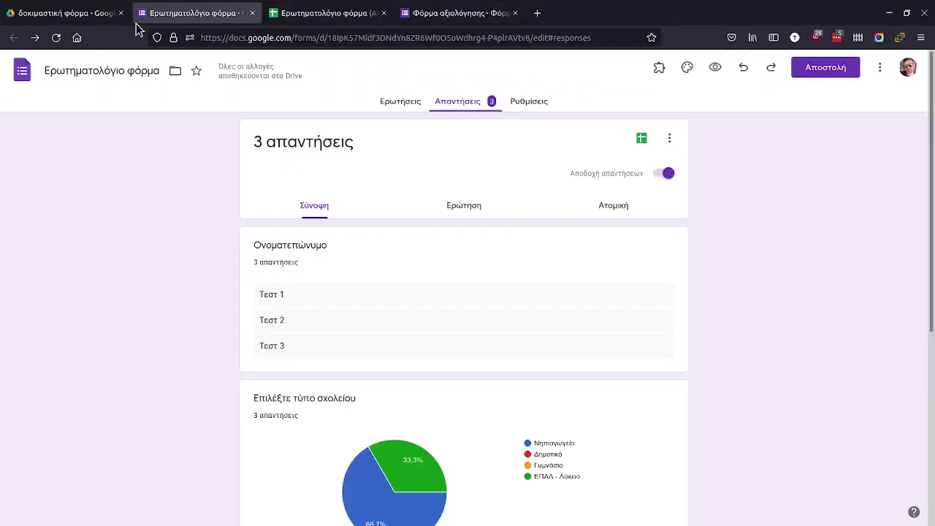
{"action": "left_click", "coordinate": [76, 14]}
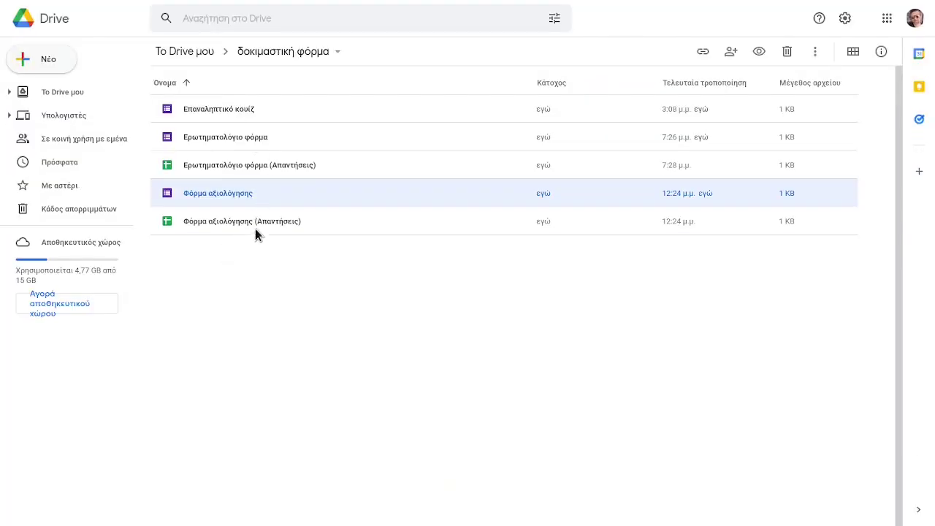
{"action": "left_click", "coordinate": [243, 220]}
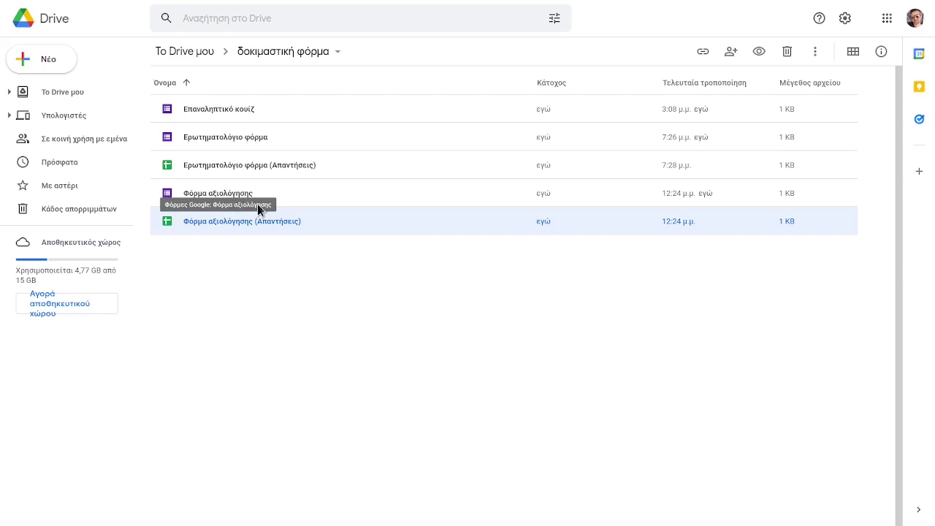
- Close the "Ερωτηματολόγιο φόρμα (Απαντήσεις)" spreadsheet and switch back to the "Ερωτηματολόγιο φόρμα" form
{"action": "mouse_move", "coordinate": [261, 8]}
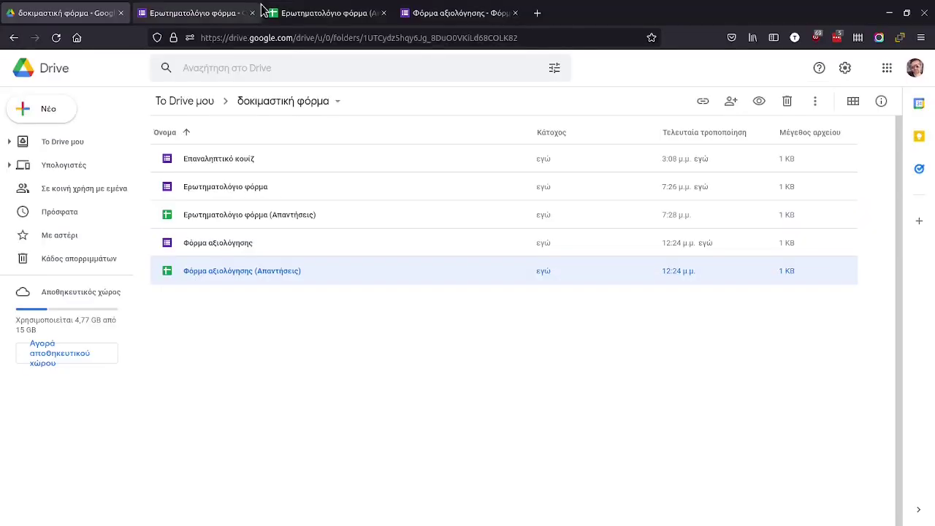
{"action": "left_click", "coordinate": [321, 12]}
{"action": "left_click", "coordinate": [383, 12]}
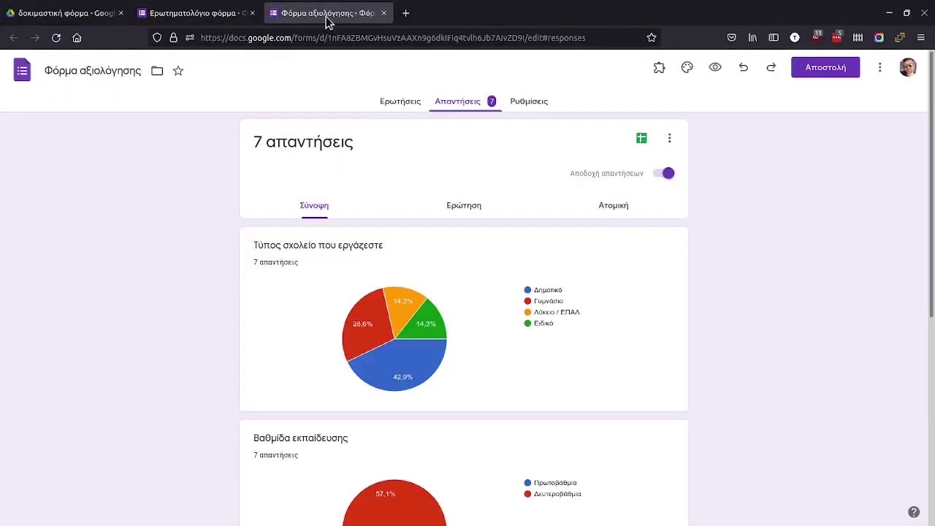
{"action": "left_click", "coordinate": [213, 12]}
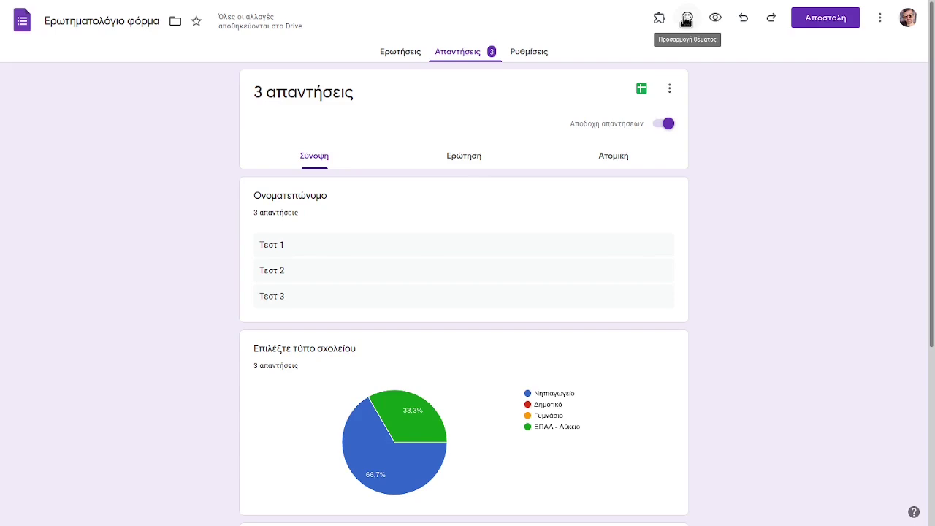
- Open the form's theme options, set the theme colour to blue and show the form's questions
{"action": "left_click", "coordinate": [686, 20]}
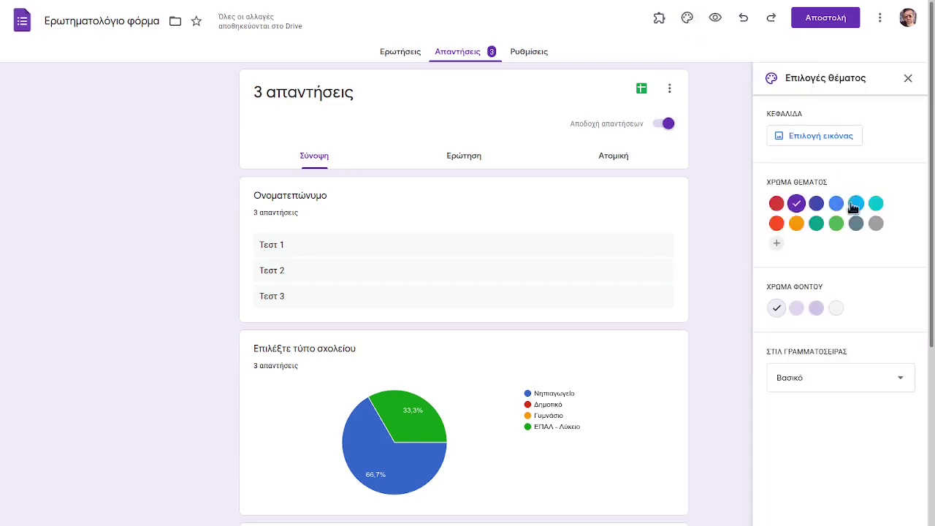
{"action": "left_click", "coordinate": [836, 204]}
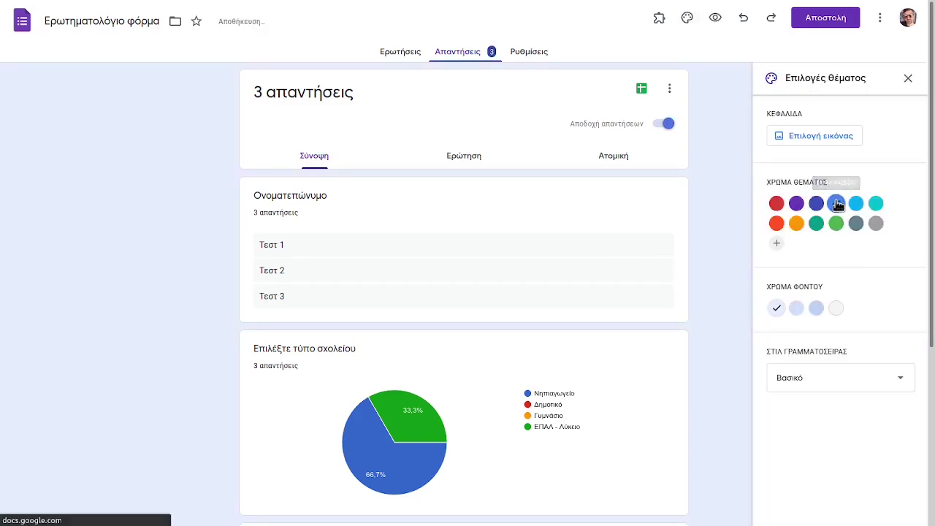
{"action": "left_click", "coordinate": [387, 51]}
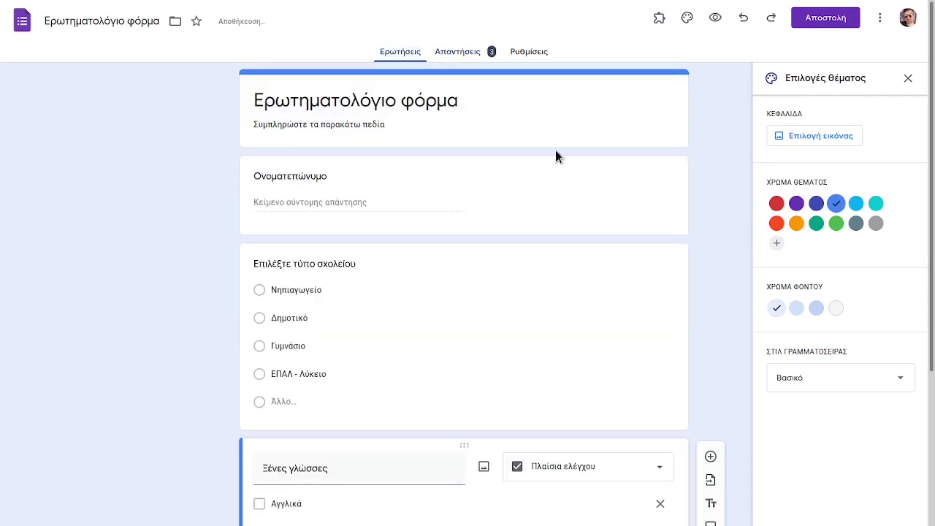
- Try red-orange and orange theme colours, with the dark background #ffdba6 and the lightest background for the orange one
{"action": "left_click", "coordinate": [776, 222]}
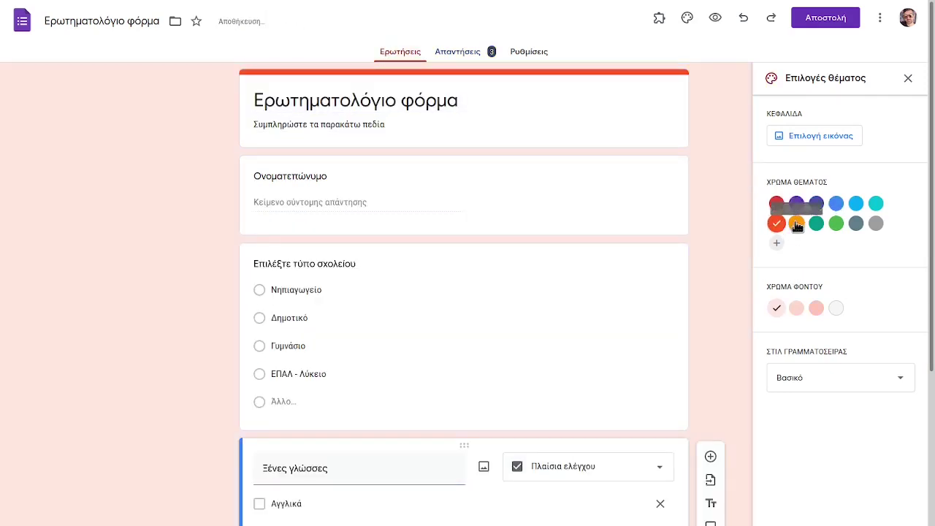
{"action": "left_click", "coordinate": [796, 223]}
{"action": "left_click", "coordinate": [815, 307]}
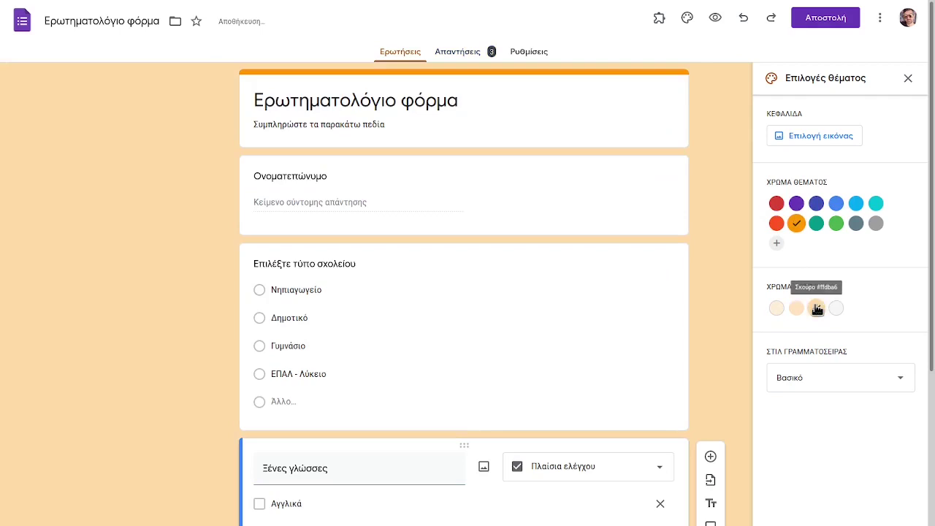
{"action": "left_click", "coordinate": [776, 307]}
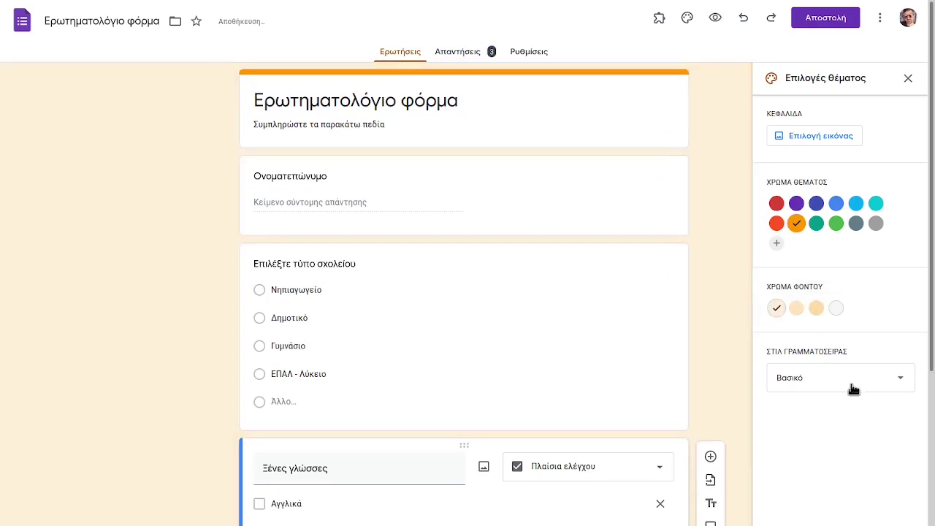
- Browse the header image themes and insert the purple spheres image from "Εργασία και σχολείο" as the form's header
{"action": "left_click", "coordinate": [820, 141]}
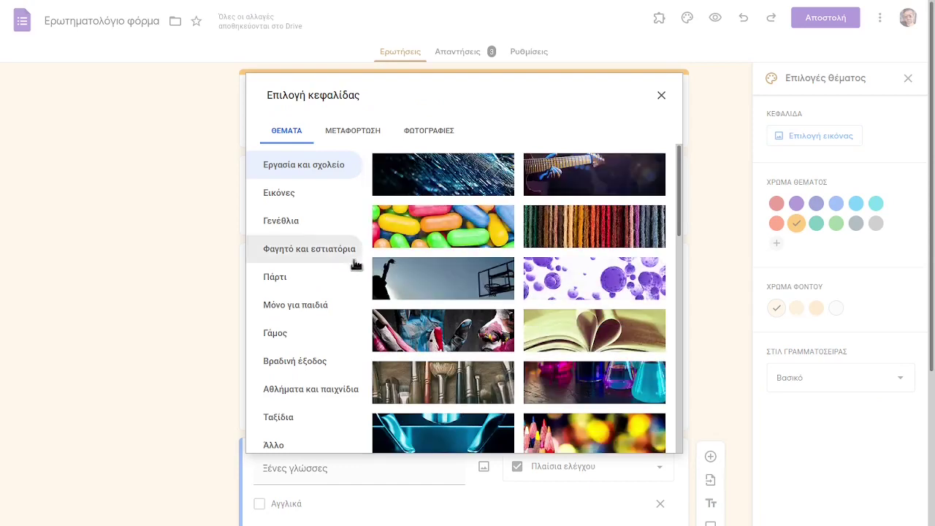
{"action": "left_click", "coordinate": [288, 221]}
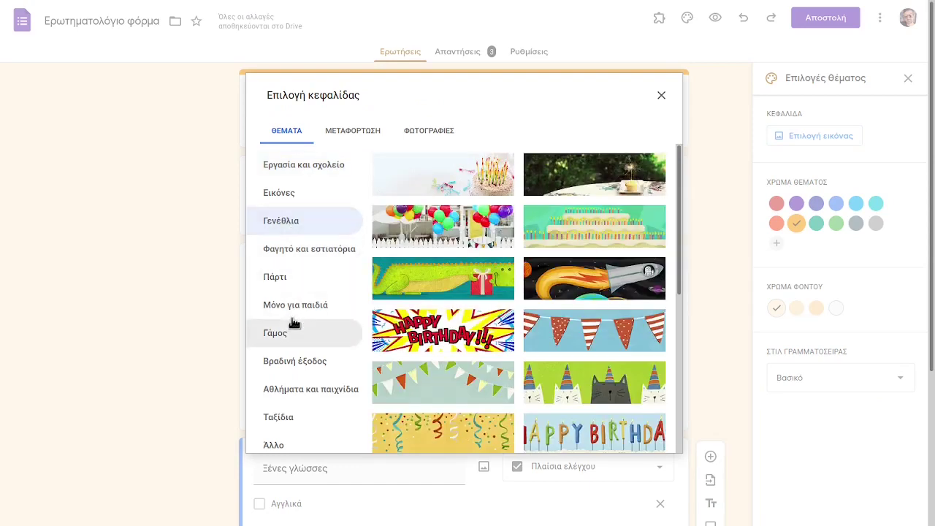
{"action": "scroll", "coordinate": [288, 306], "scroll_direction": "down", "scroll_amount": 2}
{"action": "scroll", "coordinate": [302, 317], "scroll_direction": "up", "scroll_amount": 1}
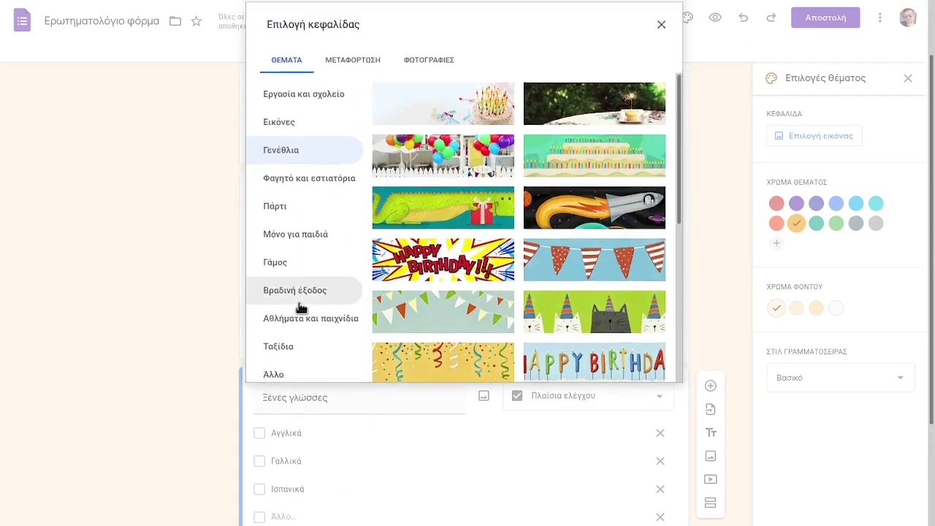
{"action": "scroll", "coordinate": [301, 306], "scroll_direction": "up", "scroll_amount": 1}
{"action": "left_click", "coordinate": [304, 166]}
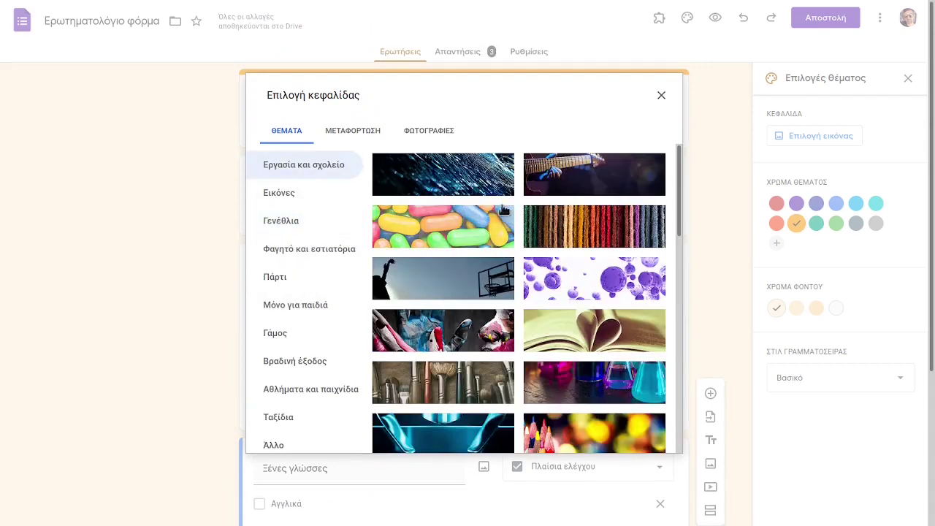
{"action": "left_click", "coordinate": [661, 288]}
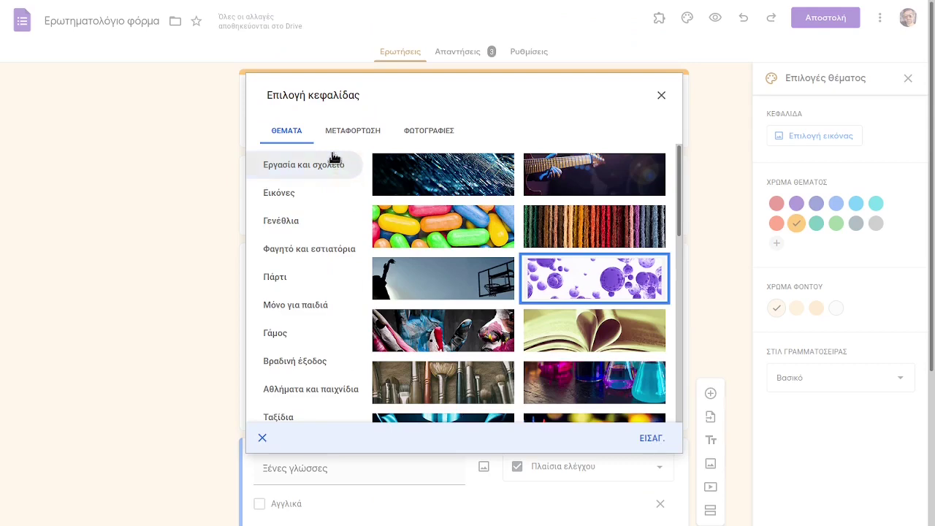
{"action": "left_click", "coordinate": [650, 438]}
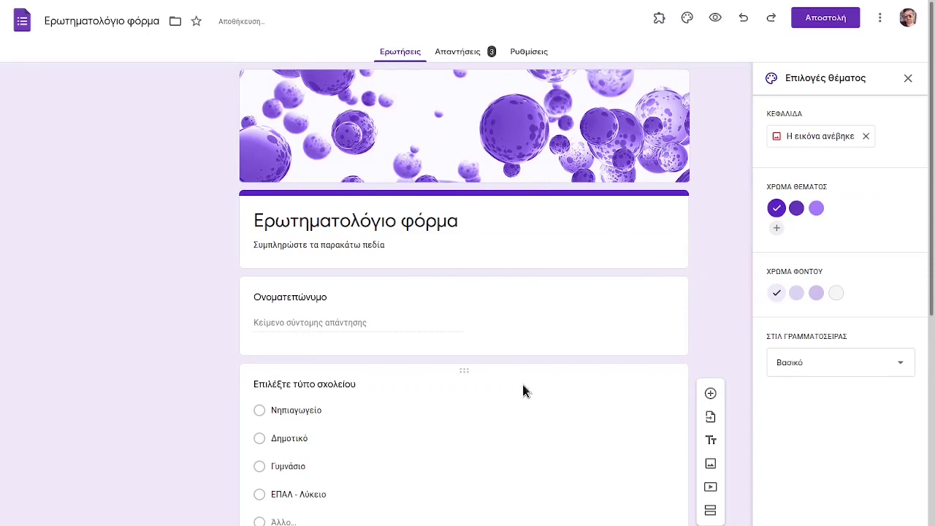
- Look over the questions under the new header image and open the form's settings
{"action": "scroll", "coordinate": [471, 384], "scroll_direction": "down", "scroll_amount": 3}
{"action": "scroll", "coordinate": [471, 384], "scroll_direction": "up", "scroll_amount": 3}
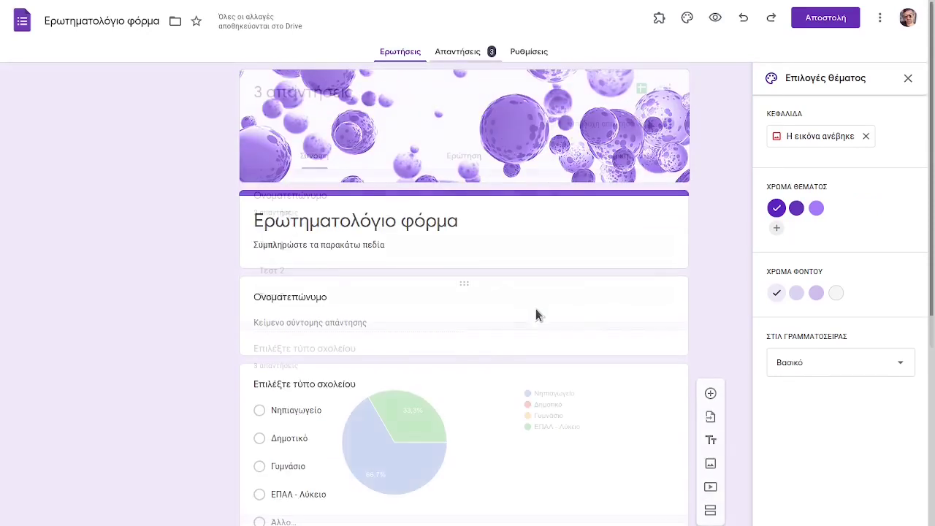
{"action": "left_click", "coordinate": [538, 53]}
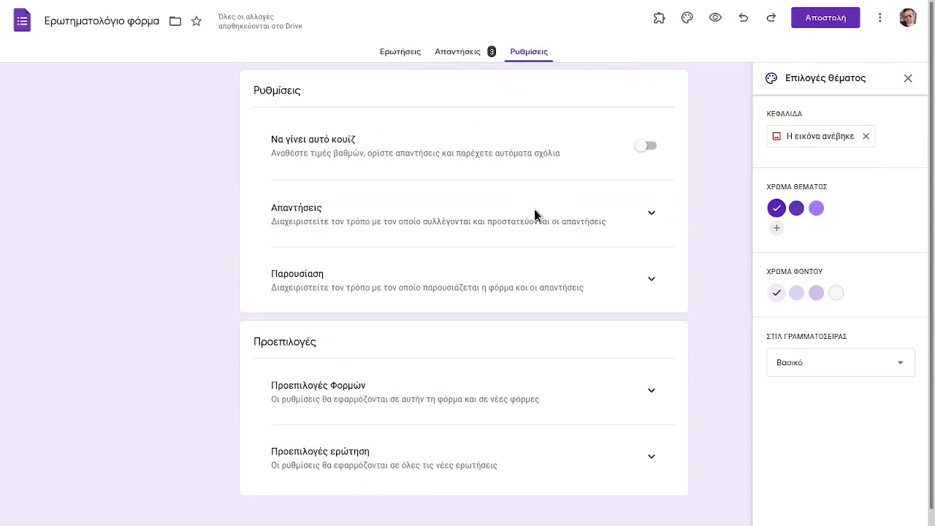
- Close the theme options, turn on "Συλλογή διευθύνσεων ηλεκτρονικού ταχυδρομείου" in the response settings and check the e-mail field among the questions
{"action": "left_click", "coordinate": [908, 79]}
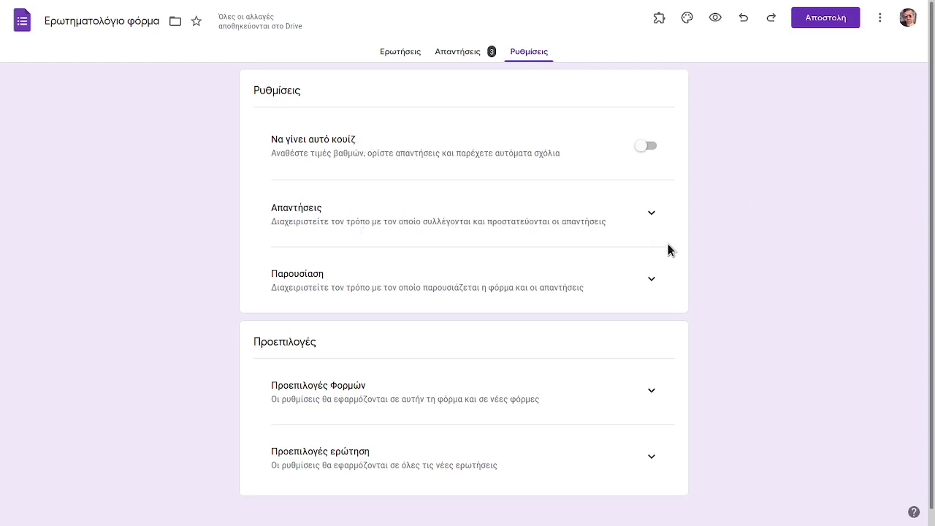
{"action": "left_click", "coordinate": [651, 216]}
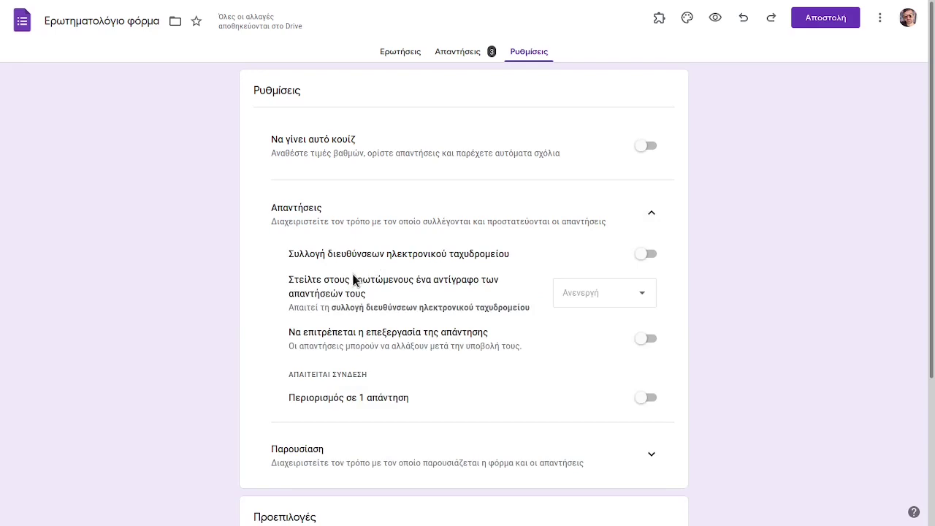
{"action": "left_click", "coordinate": [643, 256]}
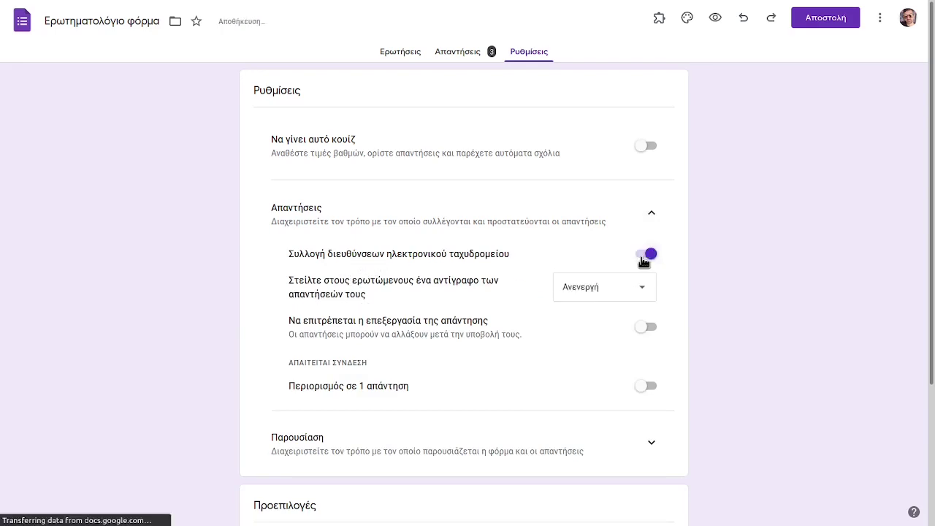
{"action": "left_click", "coordinate": [383, 55]}
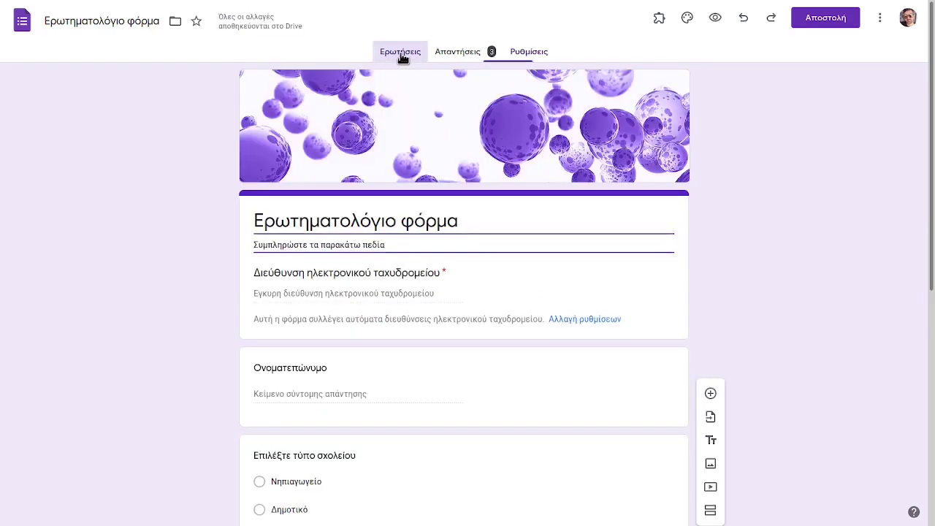
{"action": "left_click", "coordinate": [329, 298]}
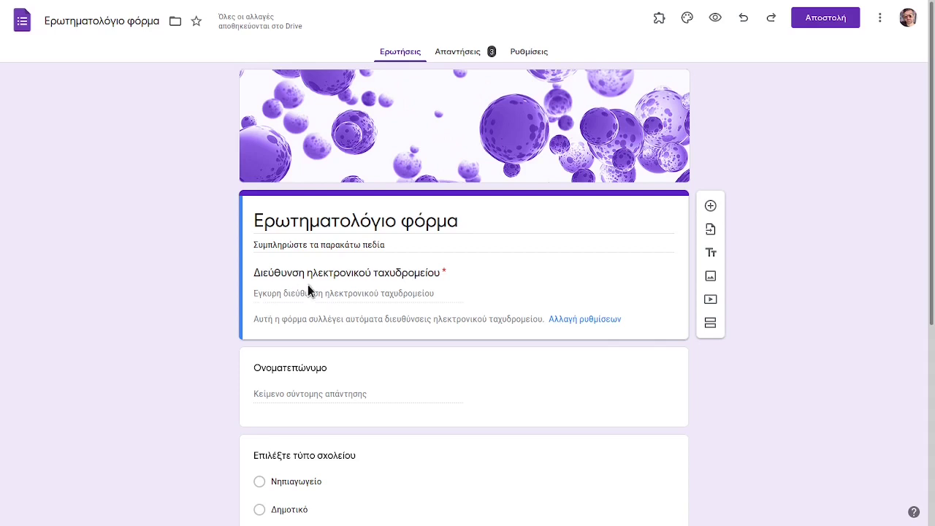
- Return to the form's settings, turn off e-mail address collection and collapse the "Απαντήσεις" section
{"action": "left_click", "coordinate": [528, 51]}
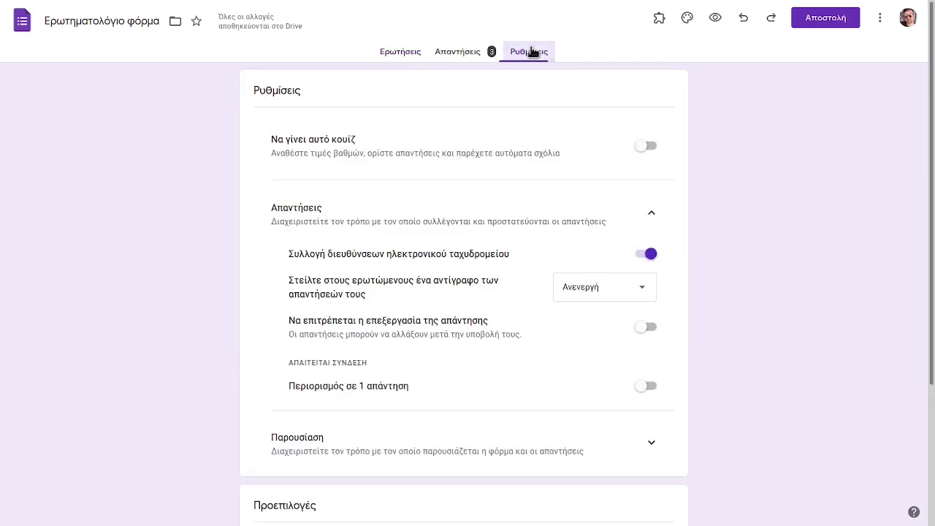
{"action": "left_click", "coordinate": [649, 253]}
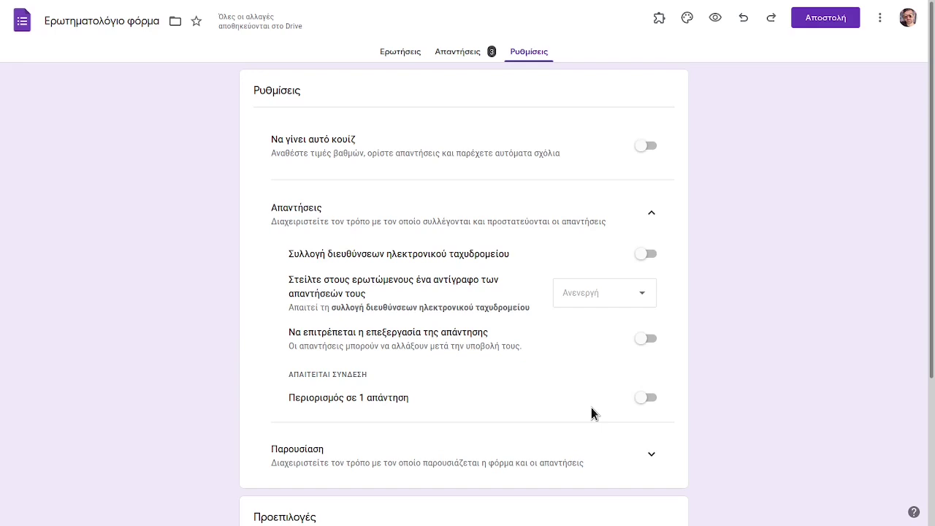
{"action": "left_click", "coordinate": [650, 212]}
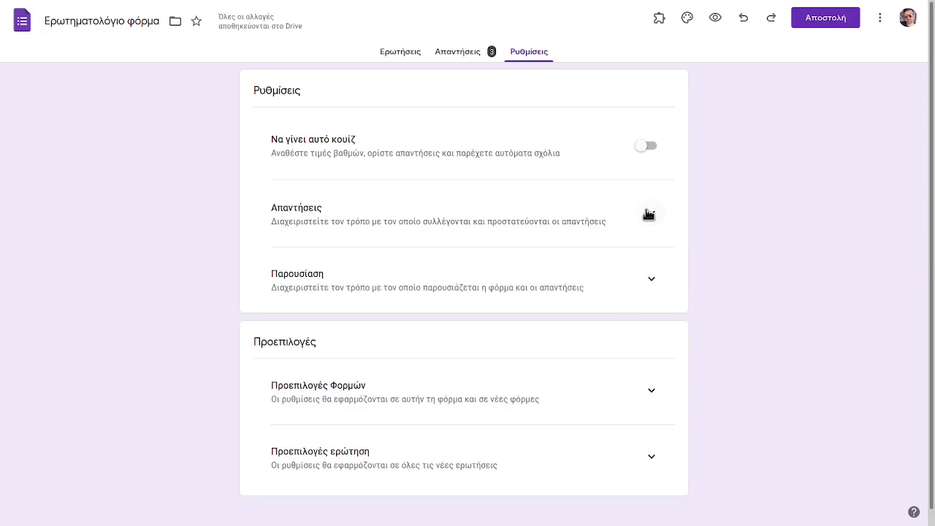
- Expand the "Παρουσίαση" settings to review their options, and look over the summary of the form's responses
{"action": "left_click", "coordinate": [650, 281]}
{"action": "scroll", "coordinate": [512, 324], "scroll_direction": "down", "scroll_amount": 2}
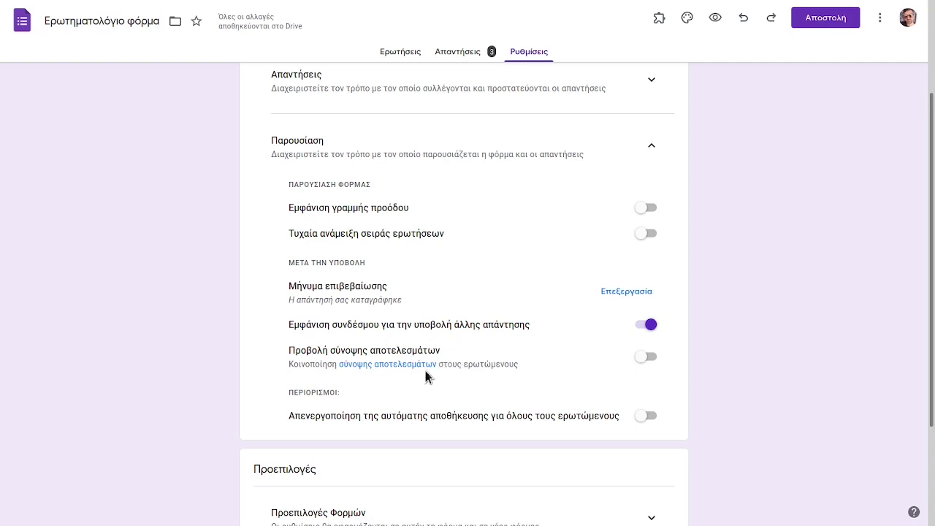
{"action": "left_click", "coordinate": [457, 52]}
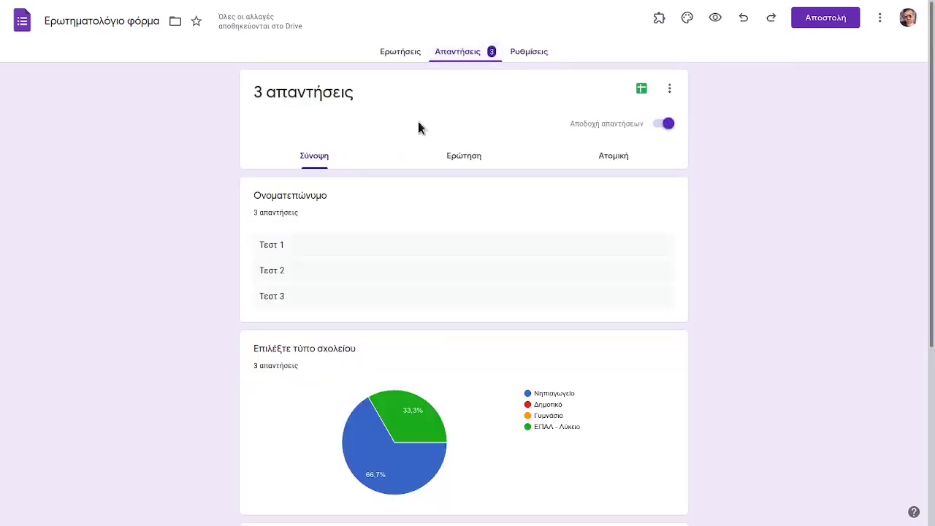
{"action": "scroll", "coordinate": [420, 422], "scroll_direction": "down", "scroll_amount": 4}
{"action": "scroll", "coordinate": [419, 422], "scroll_direction": "up", "scroll_amount": 4}
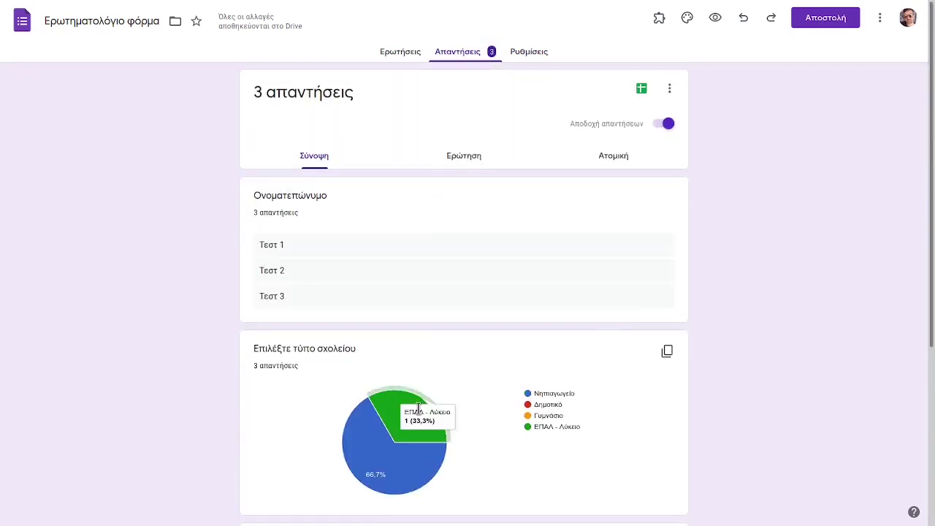
- Go back to the settings, examine the remaining presentation options and the "Προεπιλογές" sections, and collapse "Παρουσίαση"
{"action": "left_click", "coordinate": [529, 51]}
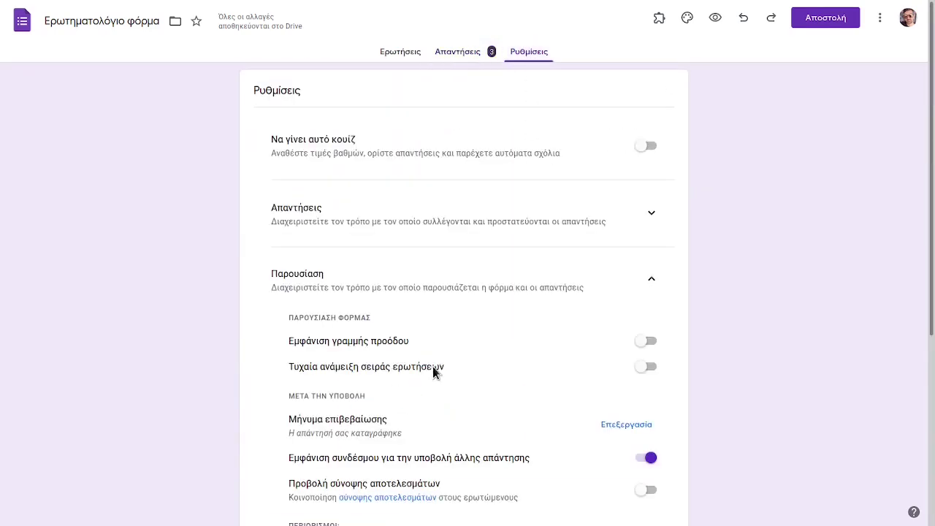
{"action": "scroll", "coordinate": [432, 371], "scroll_direction": "down", "scroll_amount": 3}
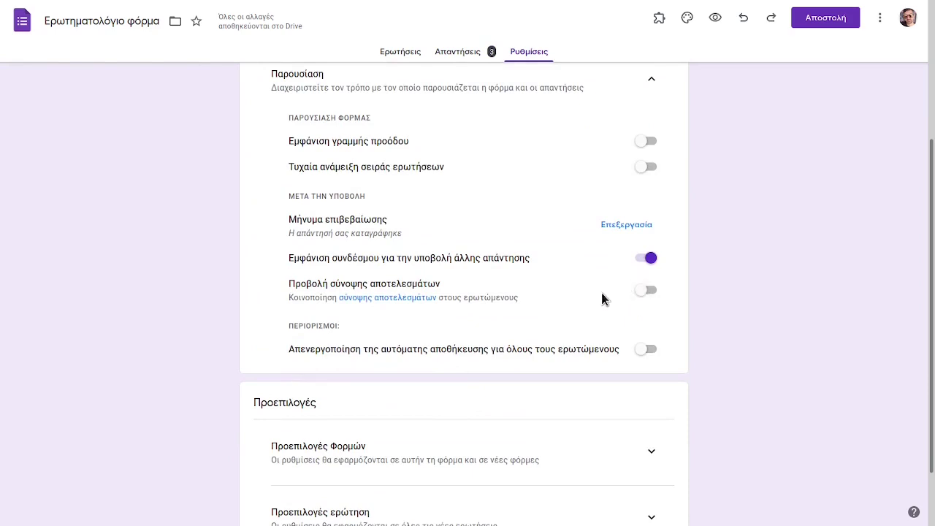
{"action": "scroll", "coordinate": [584, 297], "scroll_direction": "down", "scroll_amount": 1}
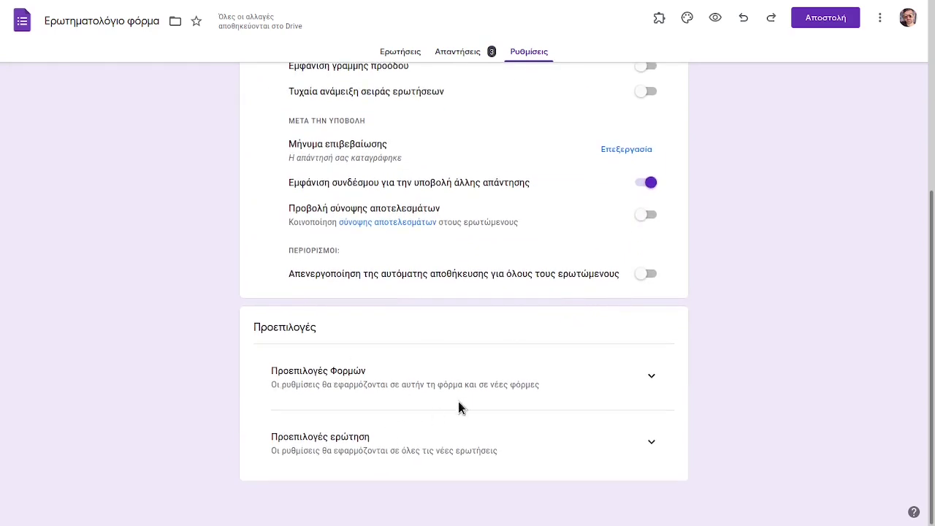
{"action": "scroll", "coordinate": [445, 398], "scroll_direction": "up", "scroll_amount": 4}
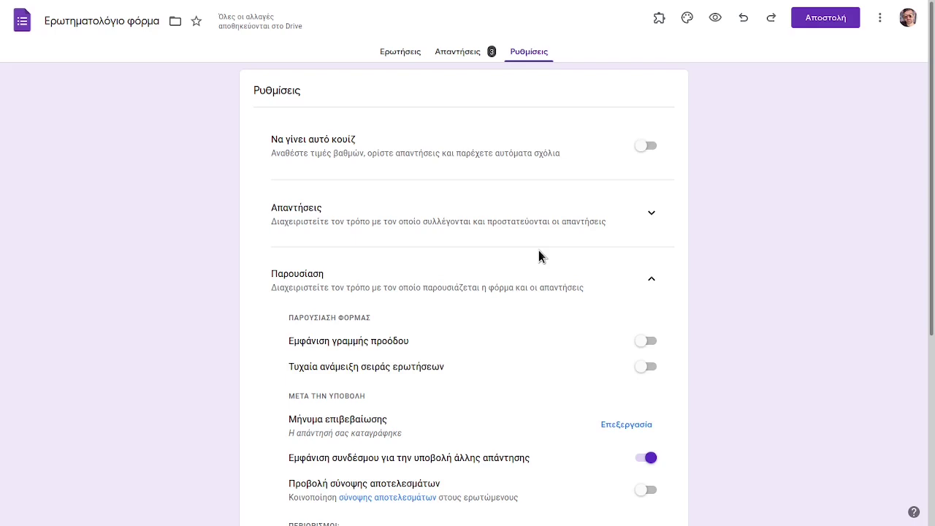
{"action": "left_click", "coordinate": [648, 281]}
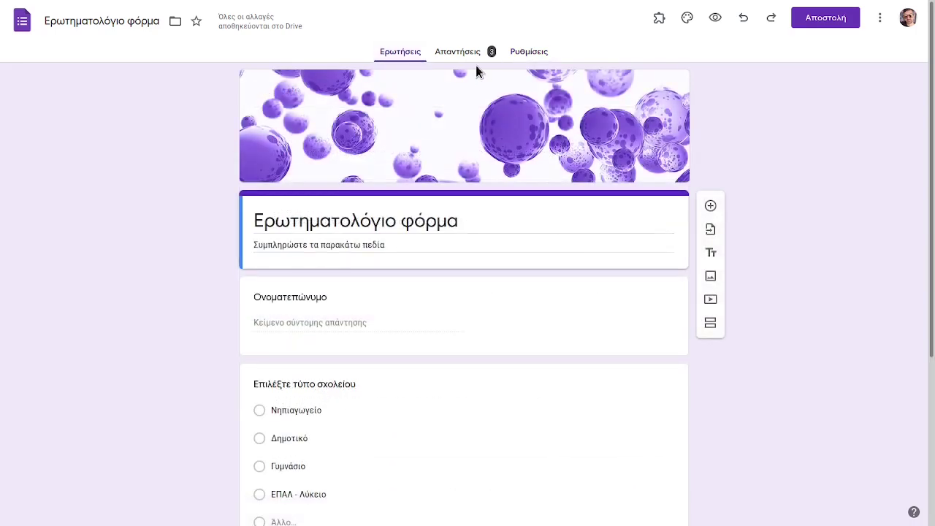
- Show the form's responses and look over the additional actions offered for the responses and for the whole form
{"action": "left_click", "coordinate": [457, 51]}
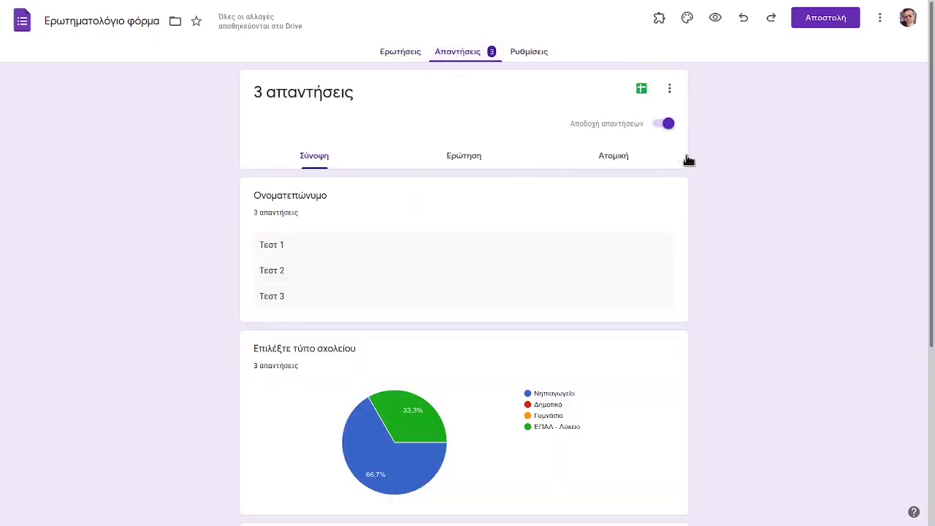
{"action": "left_click", "coordinate": [669, 89]}
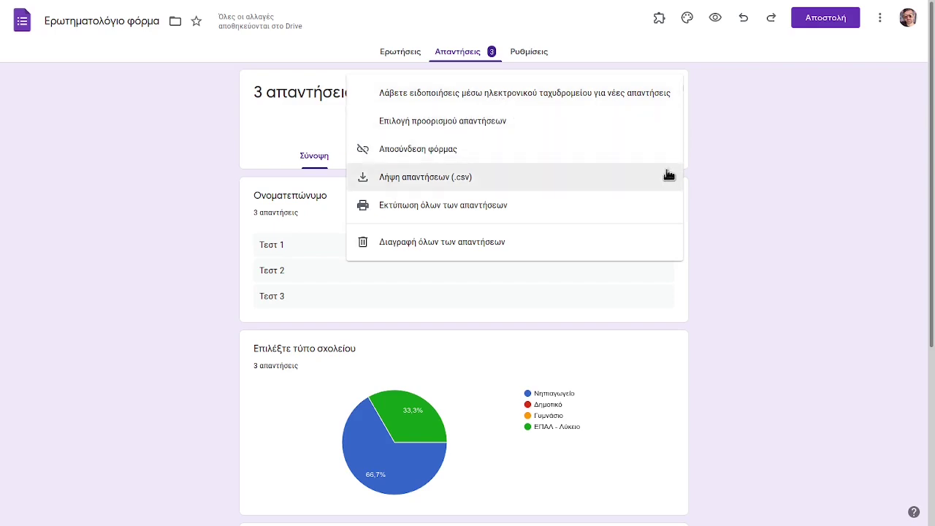
{"action": "left_click", "coordinate": [741, 186]}
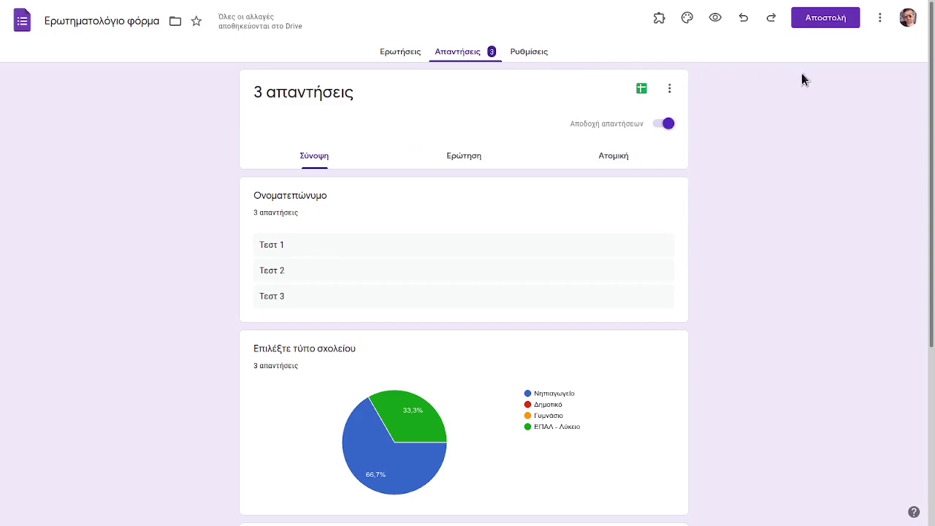
{"action": "left_click", "coordinate": [881, 19]}
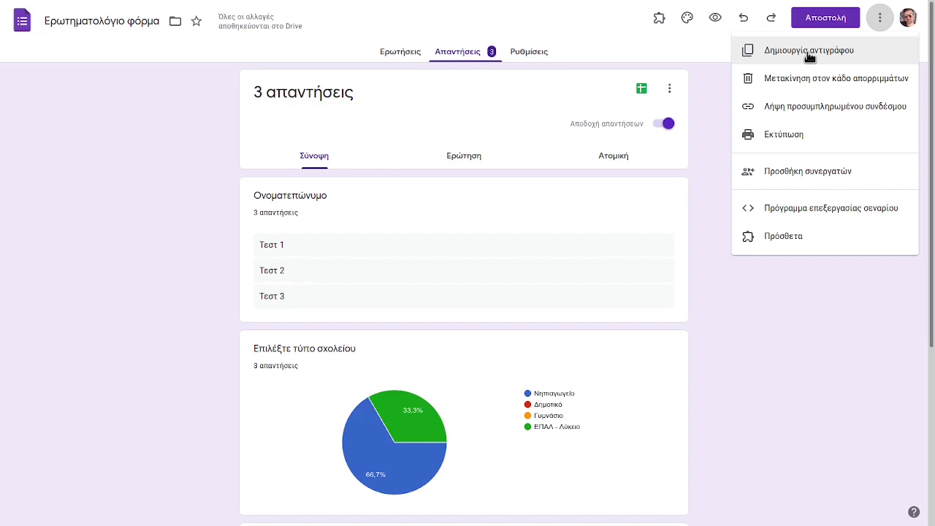
{"action": "left_click", "coordinate": [807, 343]}
- Look over the form's questions, preview their printed version, cancel the printing and return to the form editor
{"action": "left_click", "coordinate": [400, 51]}
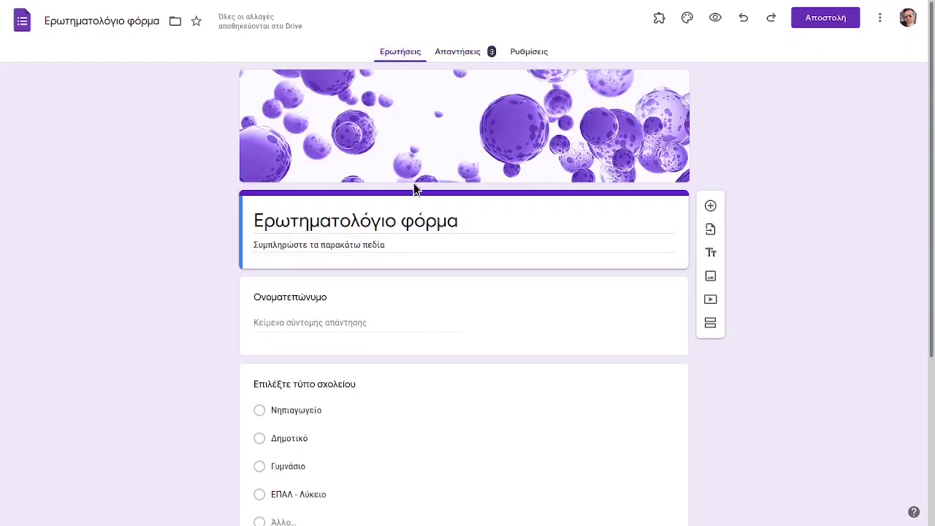
{"action": "scroll", "coordinate": [385, 341], "scroll_direction": "down", "scroll_amount": 3}
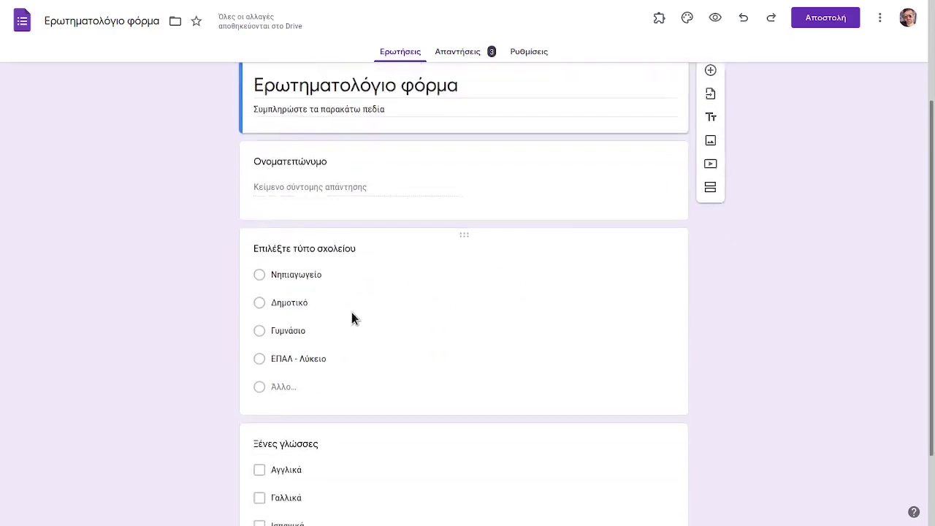
{"action": "scroll", "coordinate": [321, 257], "scroll_direction": "up", "scroll_amount": 3}
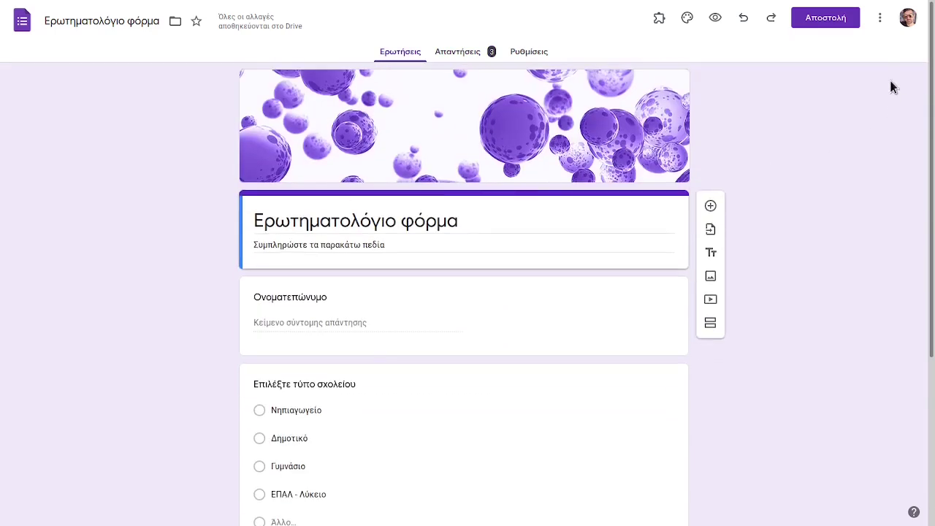
{"action": "left_click", "coordinate": [879, 17]}
{"action": "left_click", "coordinate": [783, 136]}
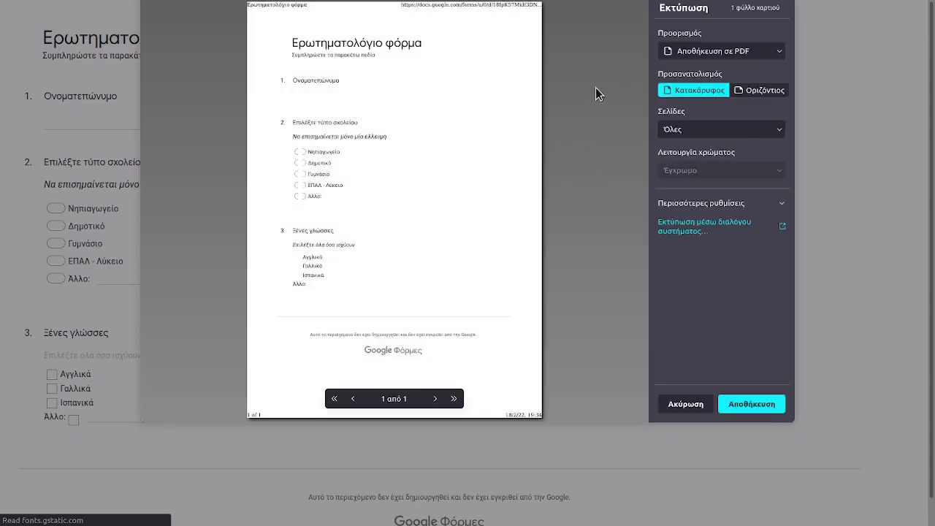
{"action": "left_click", "coordinate": [683, 404]}
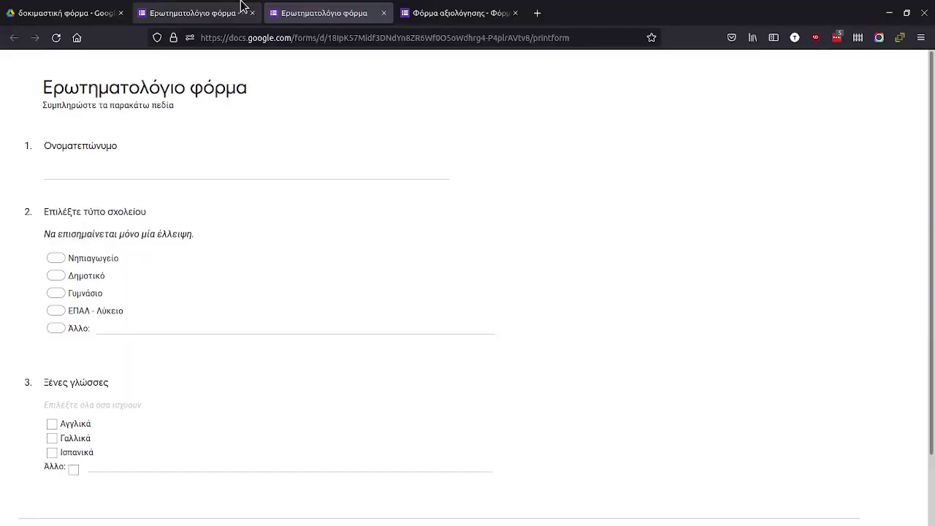
{"action": "left_click", "coordinate": [219, 11]}
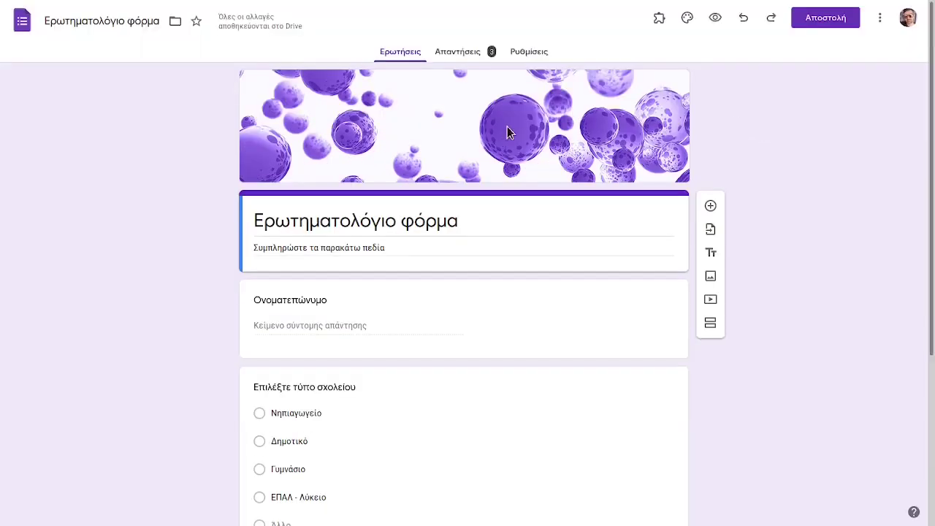
- Open the printable version of the response summary and examine its answers and charts
{"action": "left_click", "coordinate": [461, 53]}
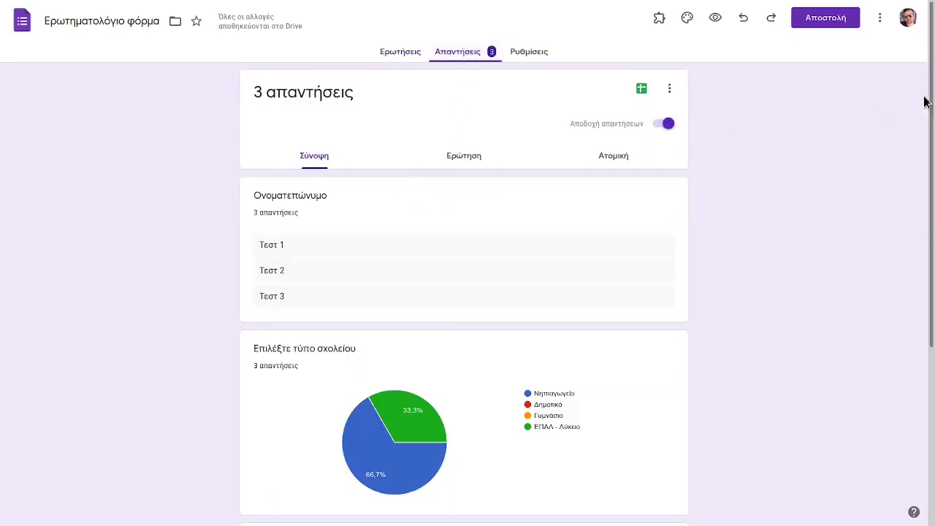
{"action": "left_click", "coordinate": [879, 18]}
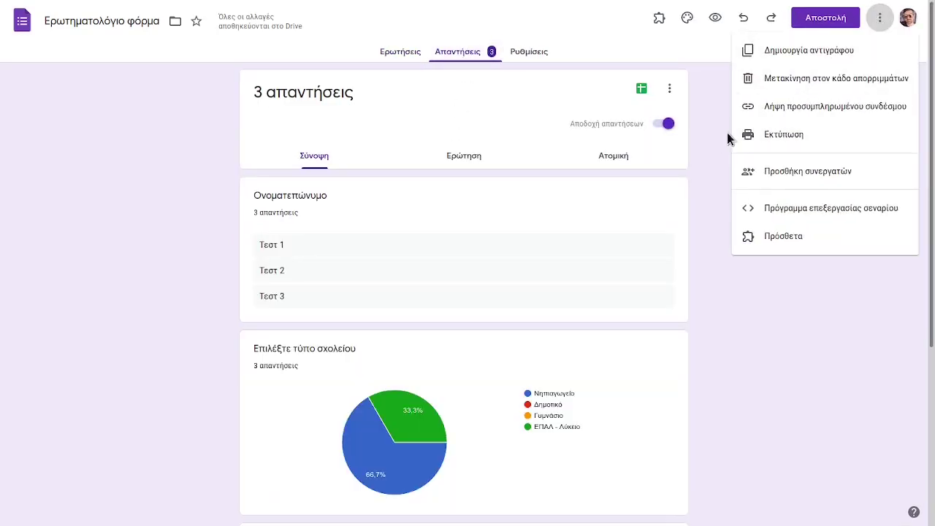
{"action": "left_click", "coordinate": [755, 135]}
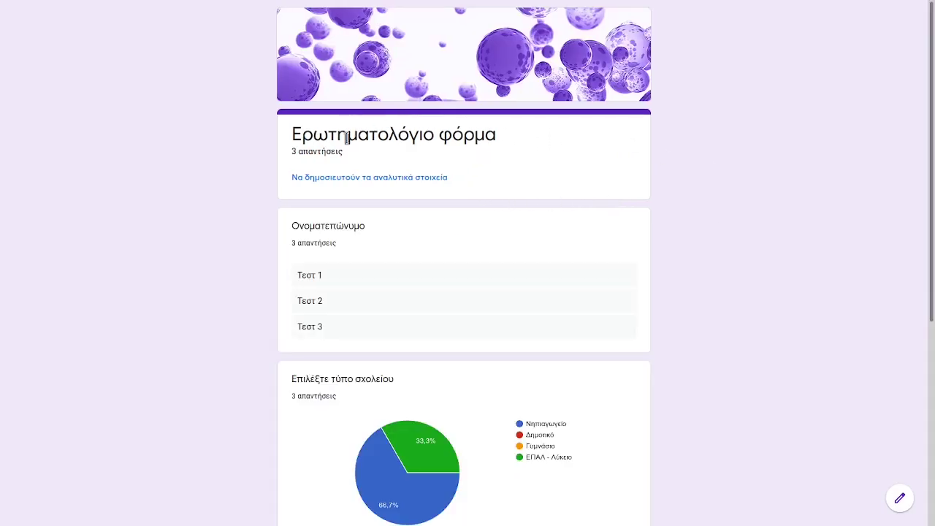
{"action": "scroll", "coordinate": [425, 299], "scroll_direction": "down", "scroll_amount": 4}
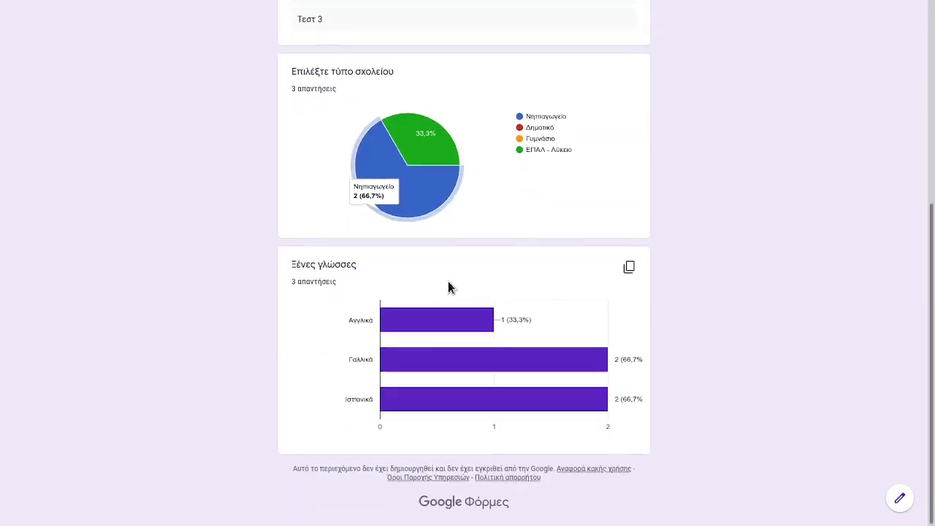
{"action": "scroll", "coordinate": [447, 285], "scroll_direction": "up", "scroll_amount": 4}
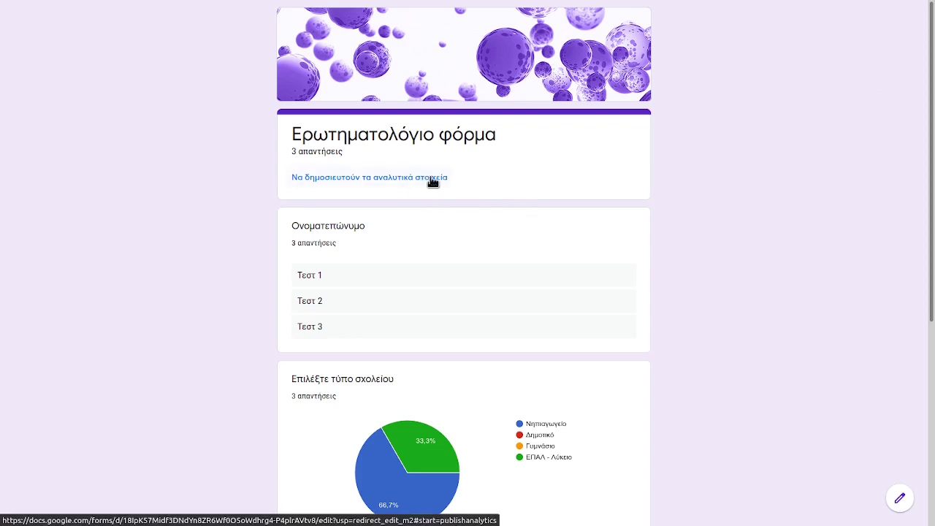
{"action": "scroll", "coordinate": [430, 409], "scroll_direction": "down", "scroll_amount": 4}
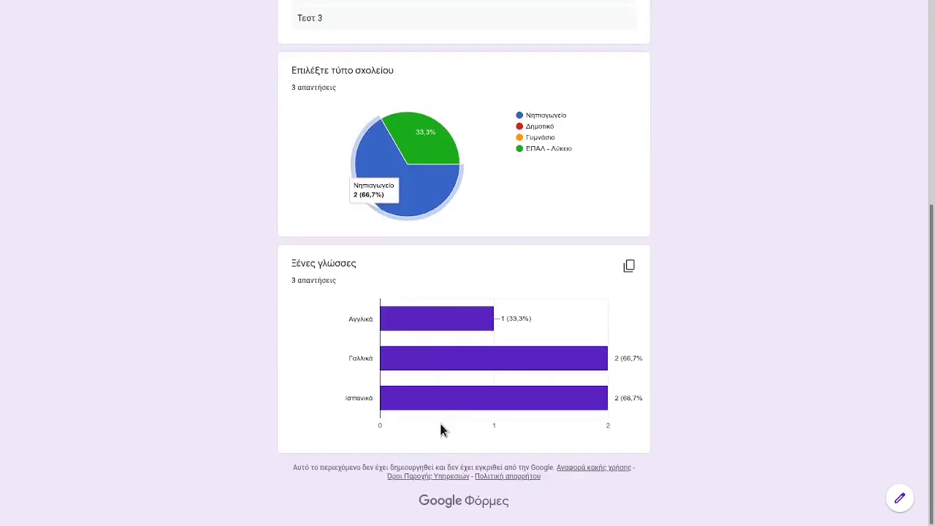
{"action": "scroll", "coordinate": [434, 284], "scroll_direction": "up", "scroll_amount": 4}
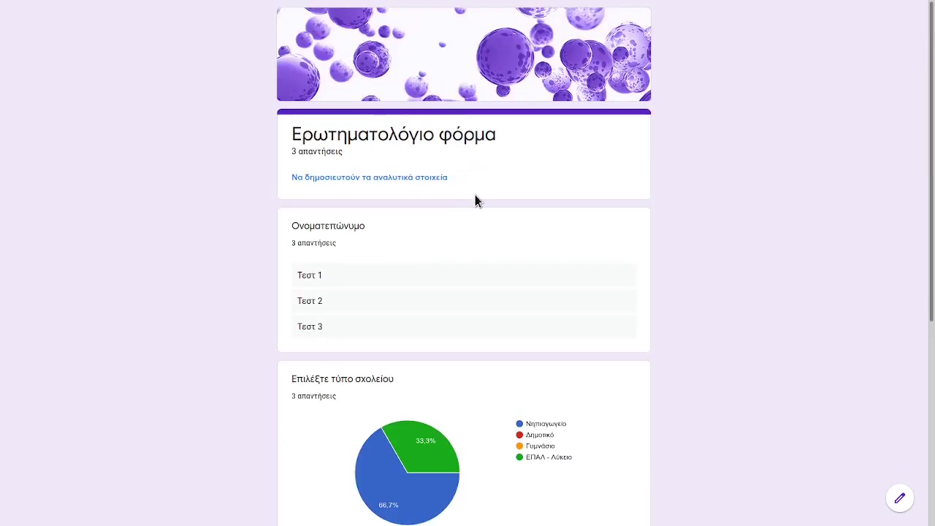
{"action": "mouse_move", "coordinate": [395, 6]}
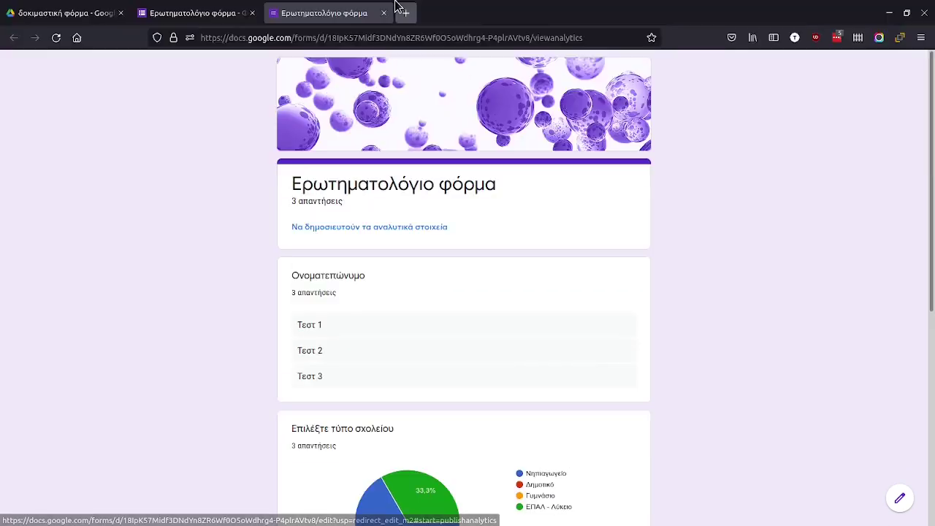